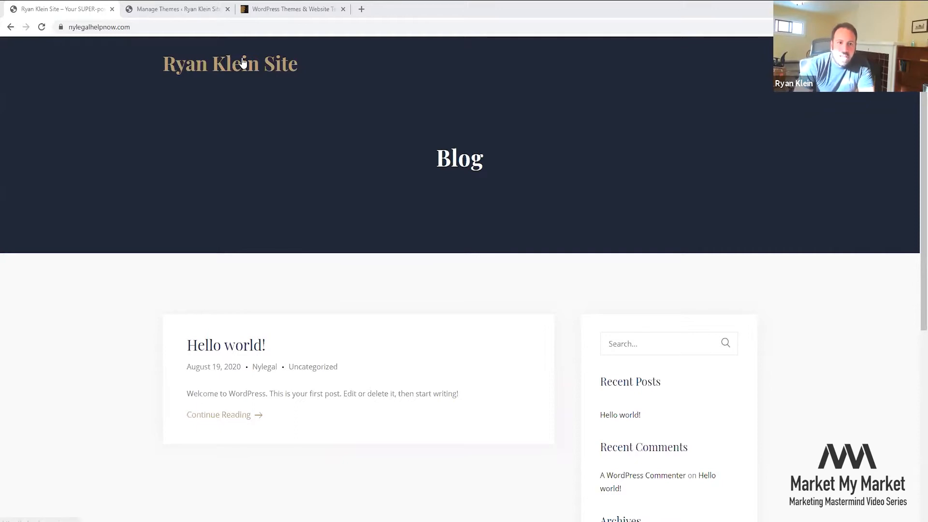
left_click(141, 6)
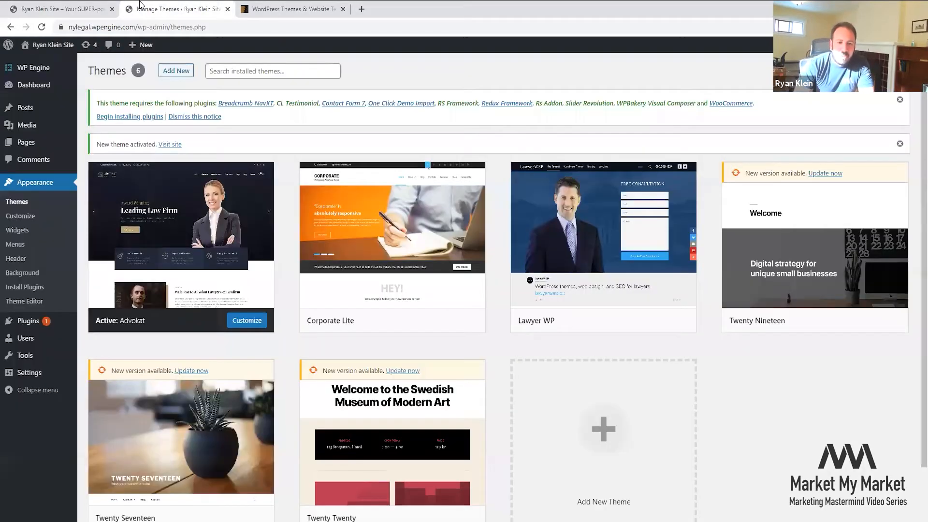
left_click(77, 9)
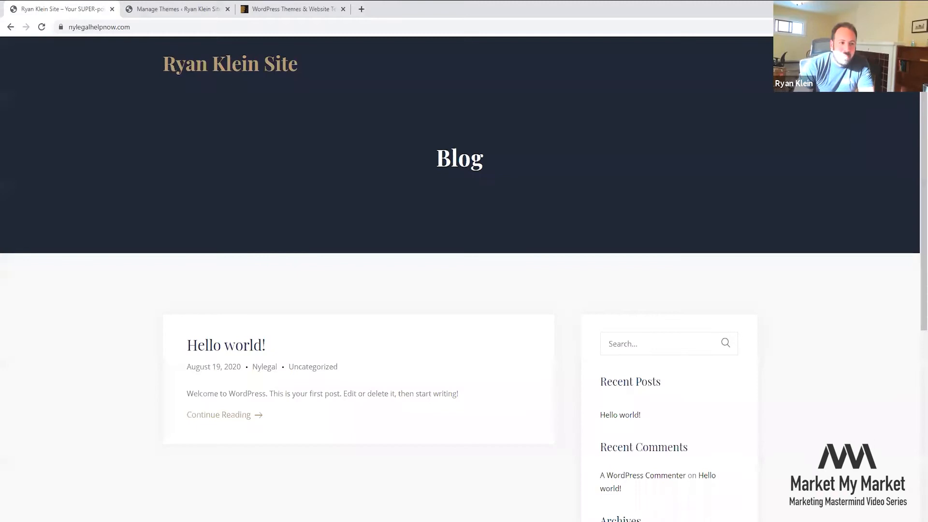
Switch to File Explorer and extract the demo-data zip archive within the NYLegalHelp folder.
key("alt+Tab")
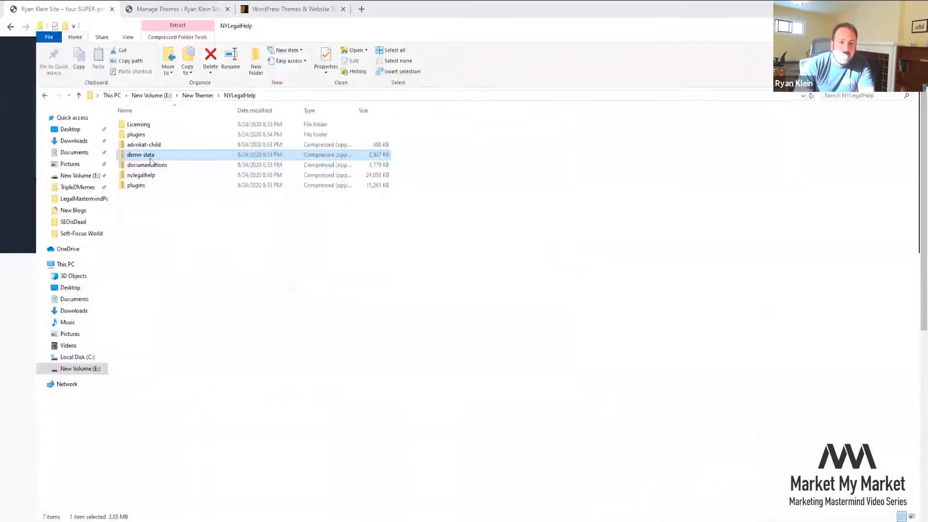
right_click(121, 145)
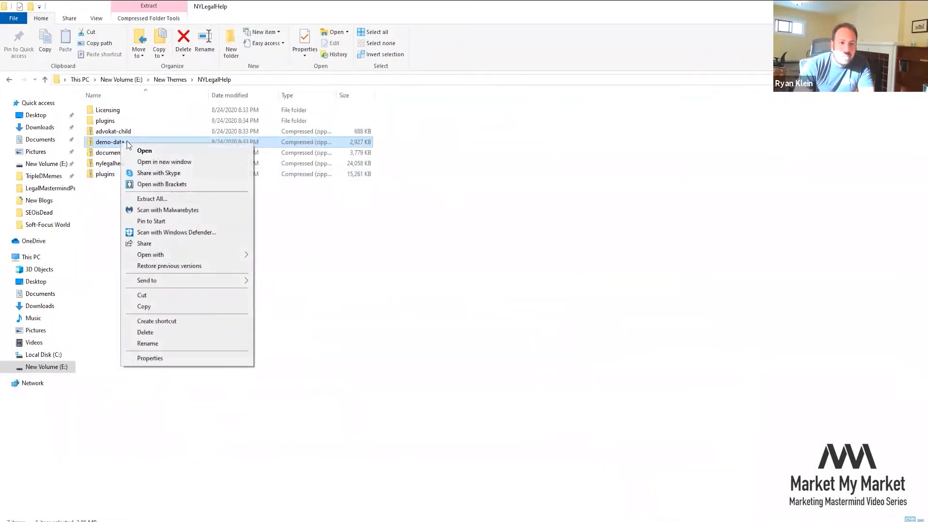
left_click(113, 158)
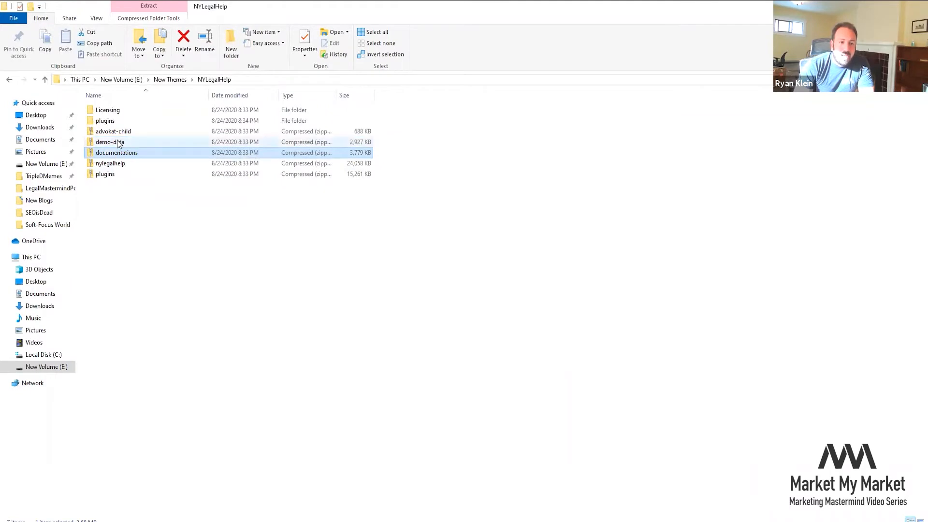
left_click(118, 142)
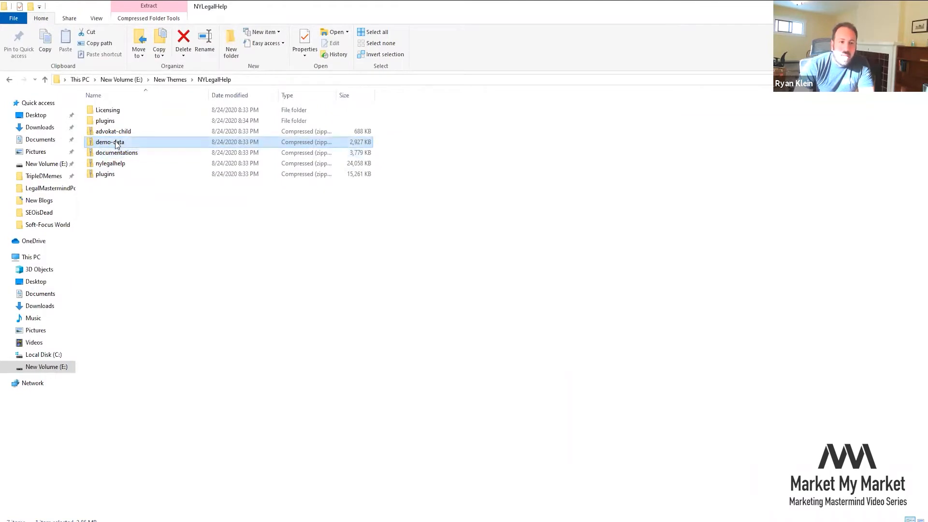
right_click(125, 146)
left_click(179, 211)
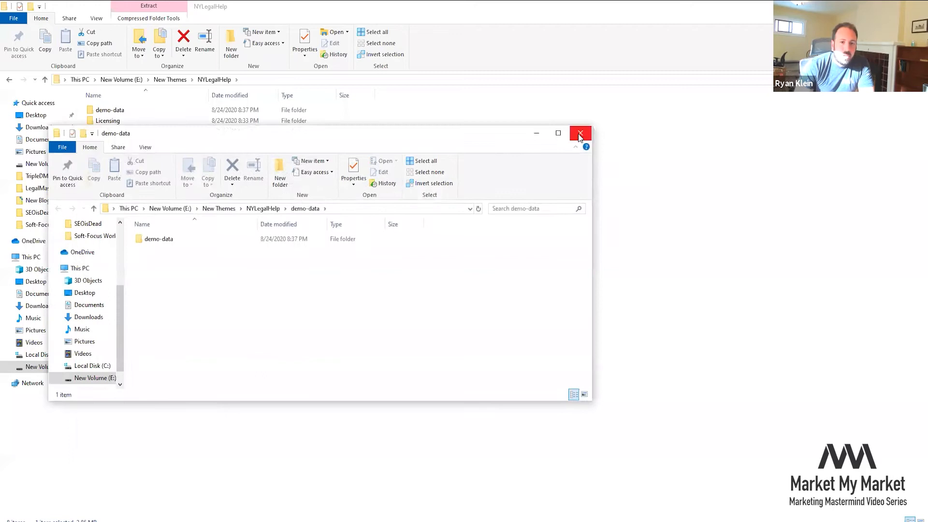
left_click(580, 136)
Extract the documentations zip archive into its own folder within NYLegalHelp.
right_click(137, 163)
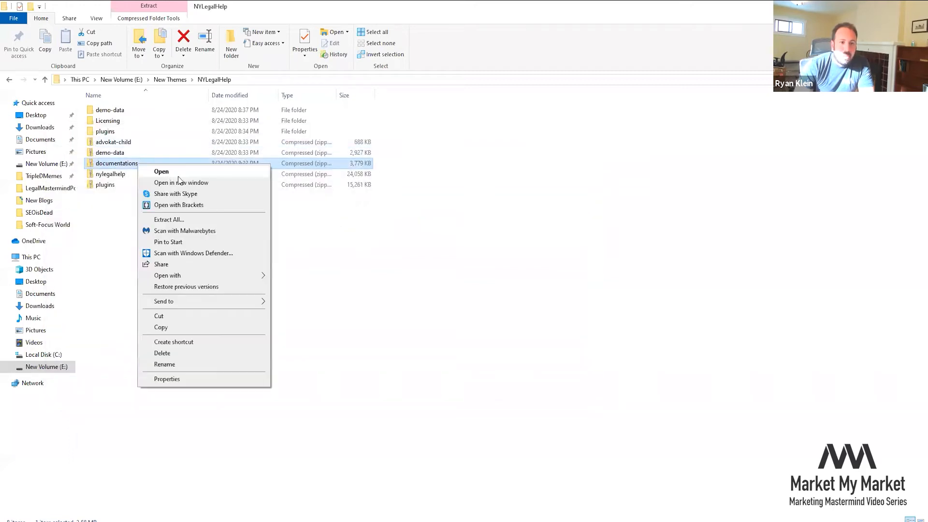
left_click(206, 230)
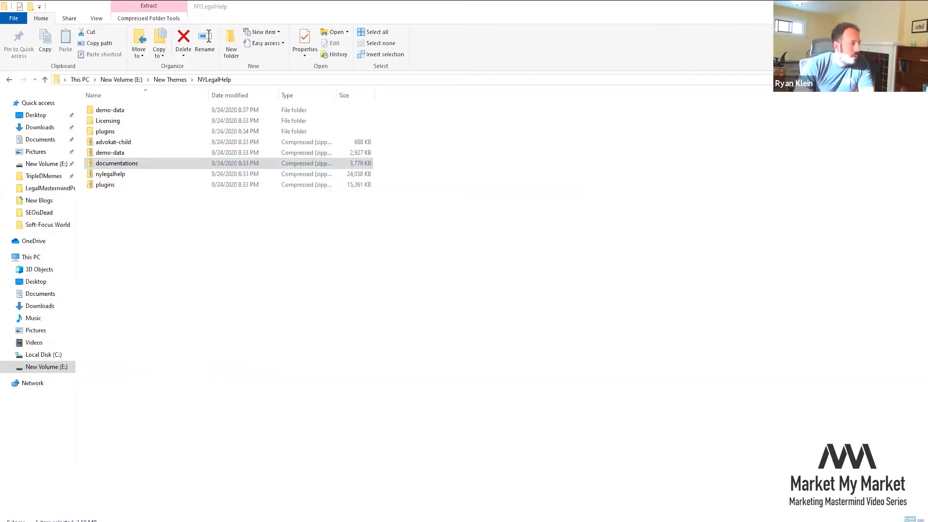
left_click(591, 147)
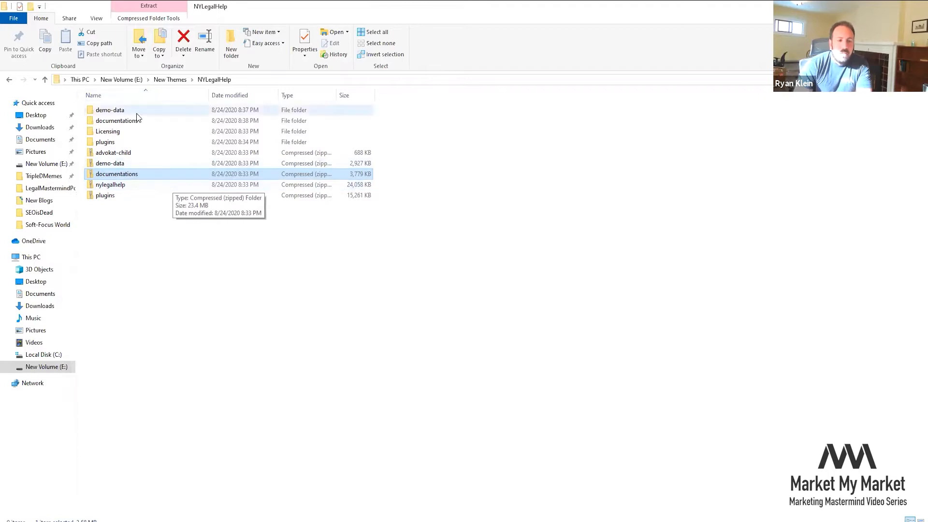
Look through the extracted demo-data folder down to its inner demo-data files, and return to the NYLegalHelp folder.
double_click(111, 111)
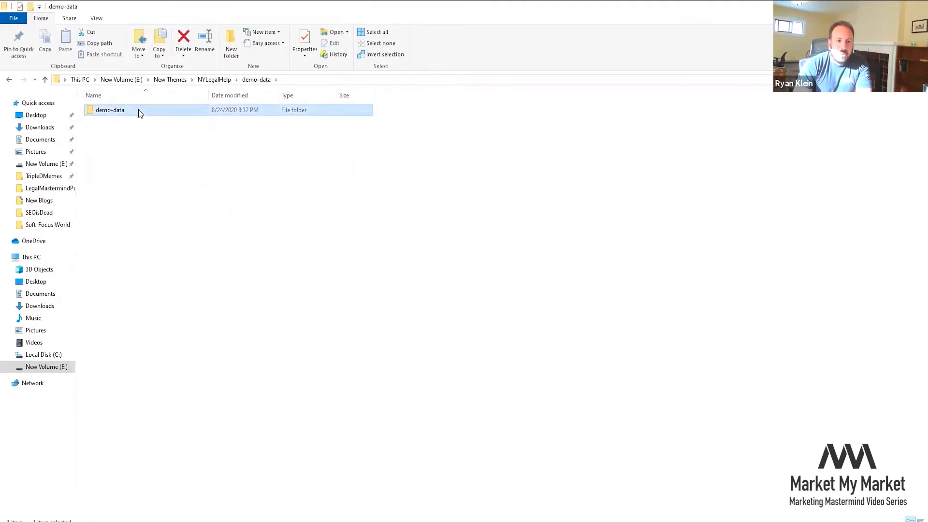
double_click(138, 110)
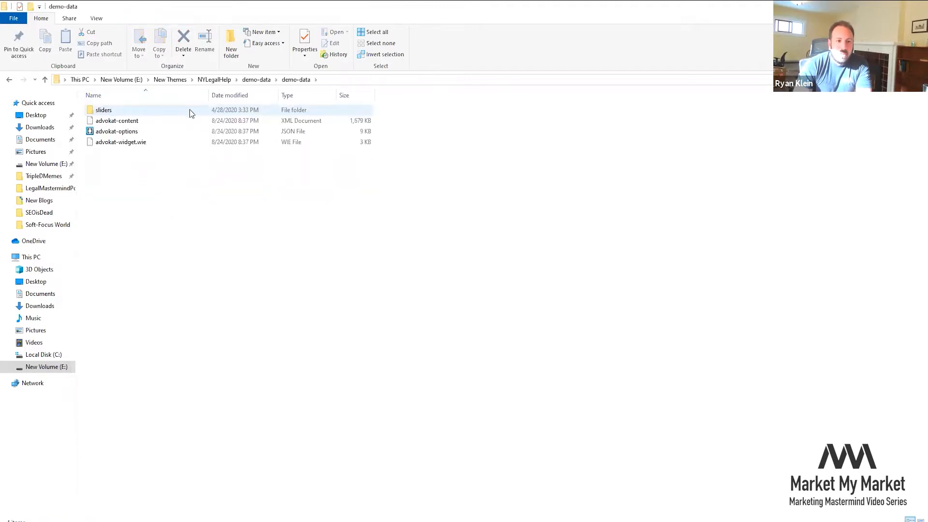
left_click(256, 79)
left_click(214, 79)
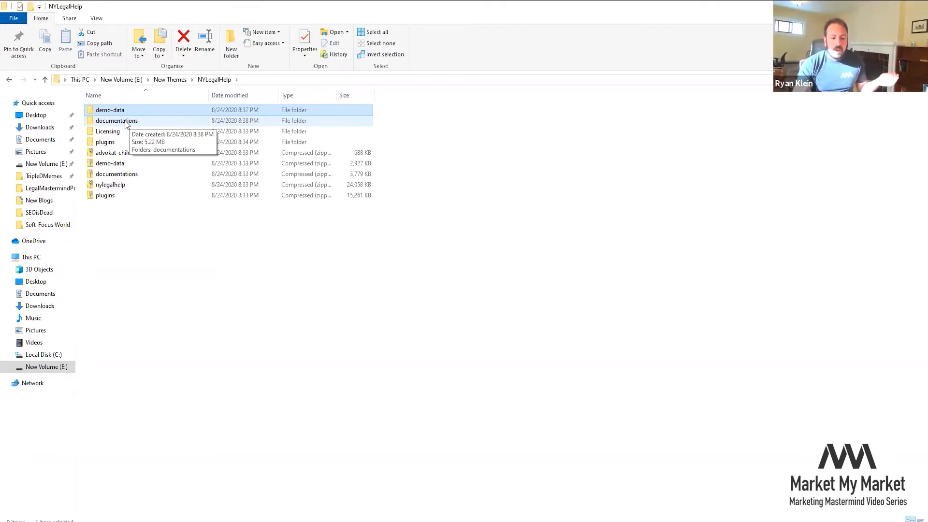
Check the assets in the extracted documentations folder and open its index HTML file in Firefox.
double_click(126, 122)
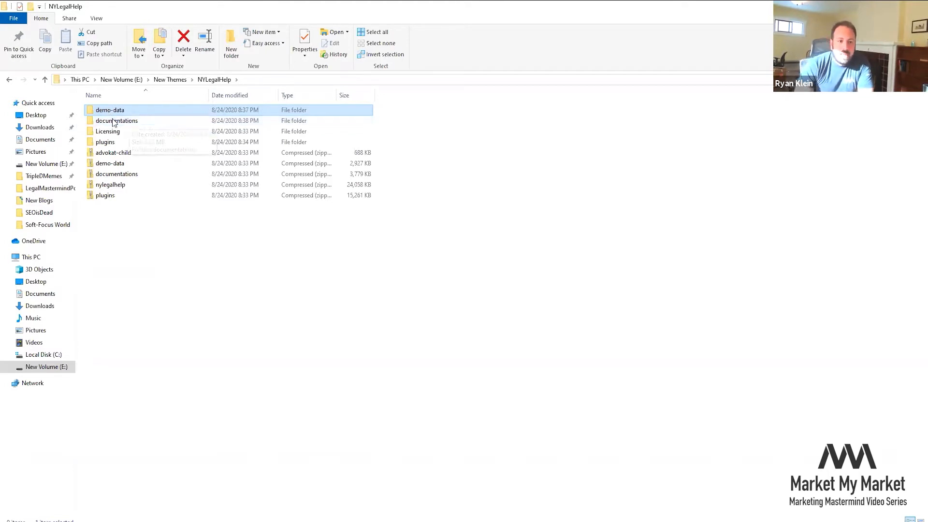
double_click(159, 118)
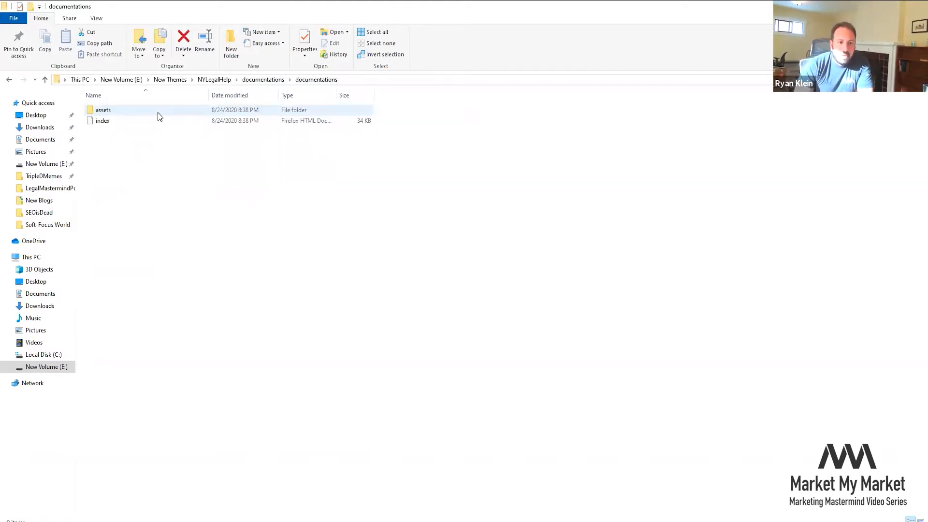
double_click(109, 110)
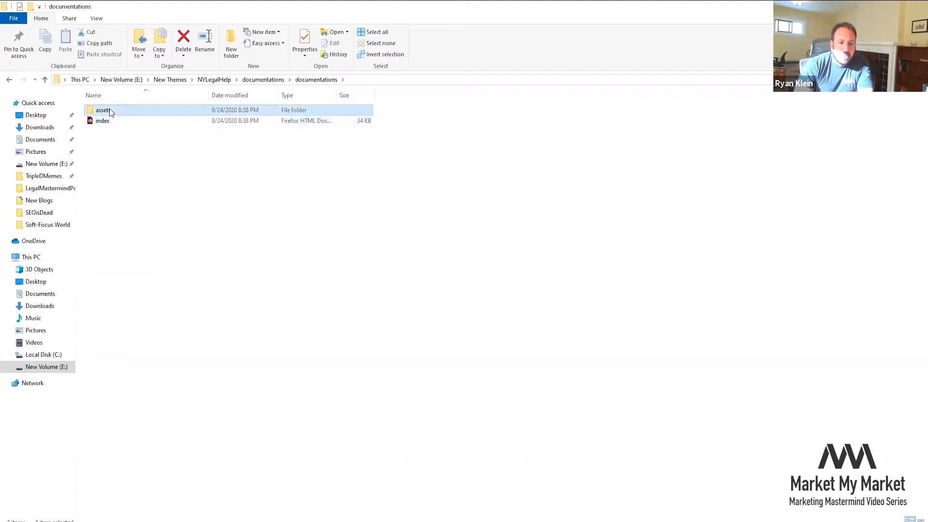
left_click(314, 80)
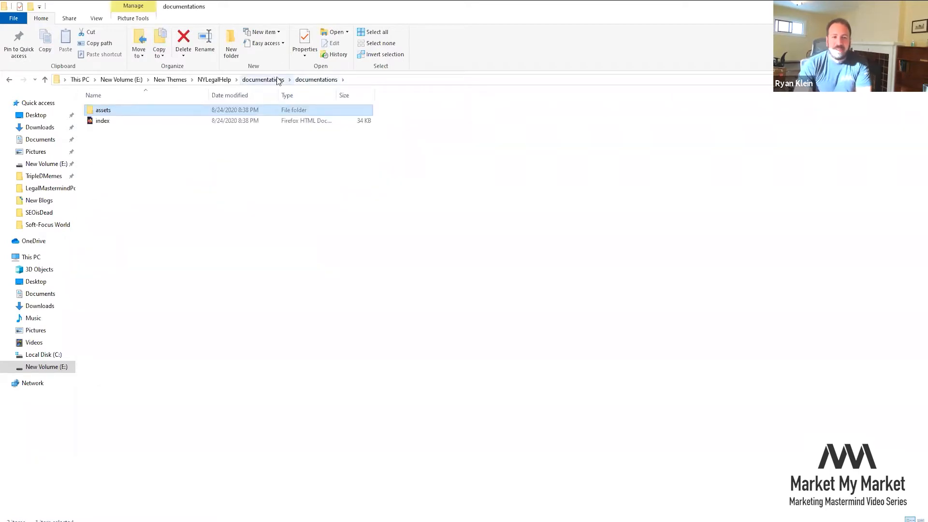
left_click(106, 124)
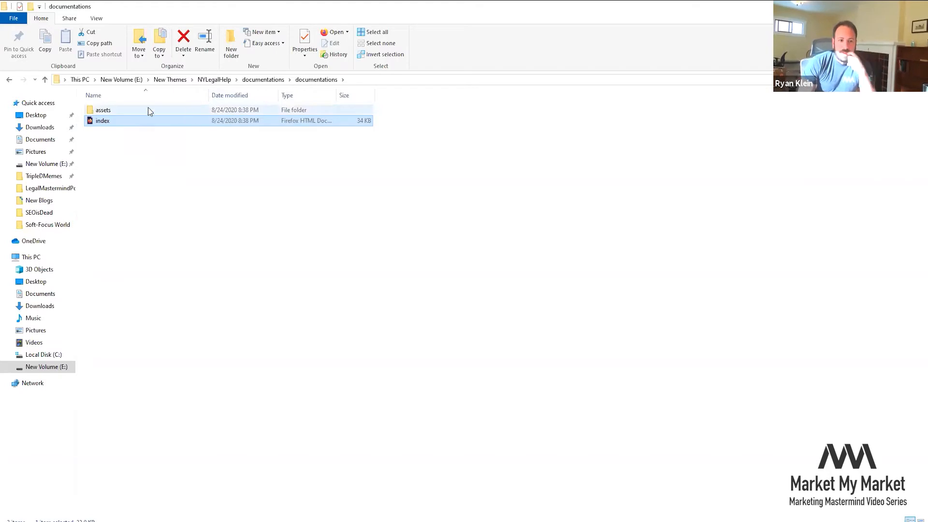
double_click(121, 124)
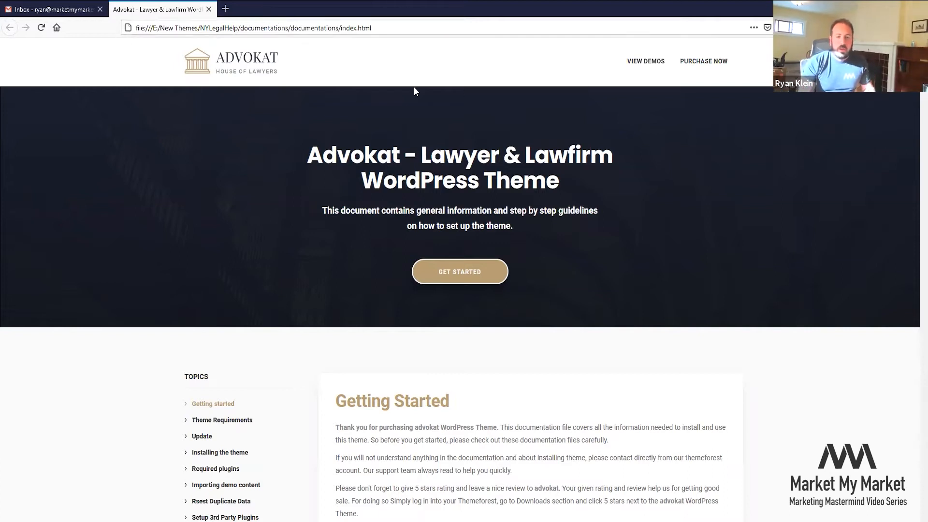
Read the Advokat theme documentation from the introduction and Theme Requirements through to the Theme Features section.
scroll(418, 246, "down", 5)
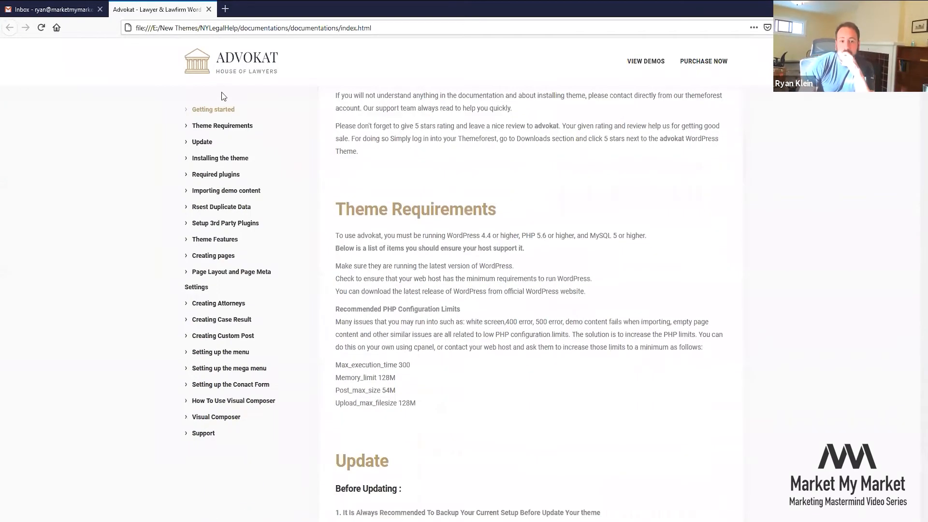
left_click(220, 126)
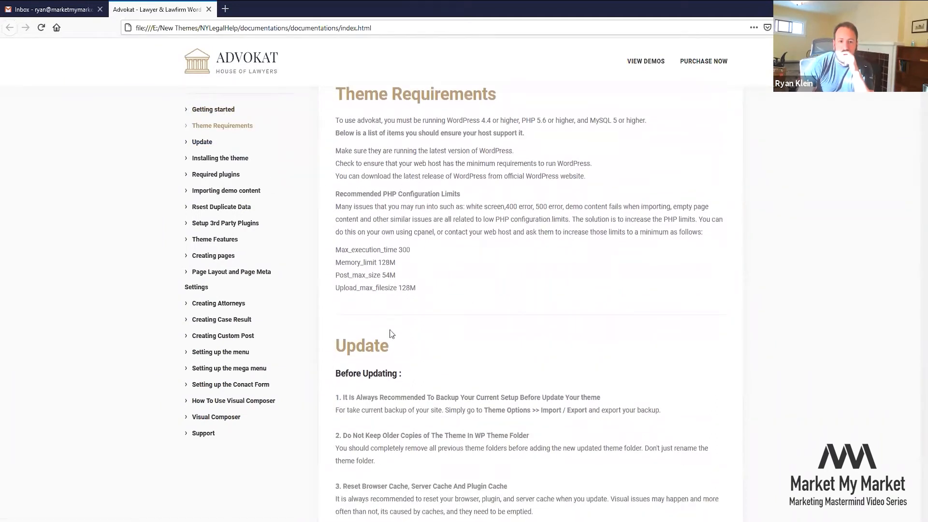
scroll(389, 329, "down", 6)
scroll(407, 324, "down", 4)
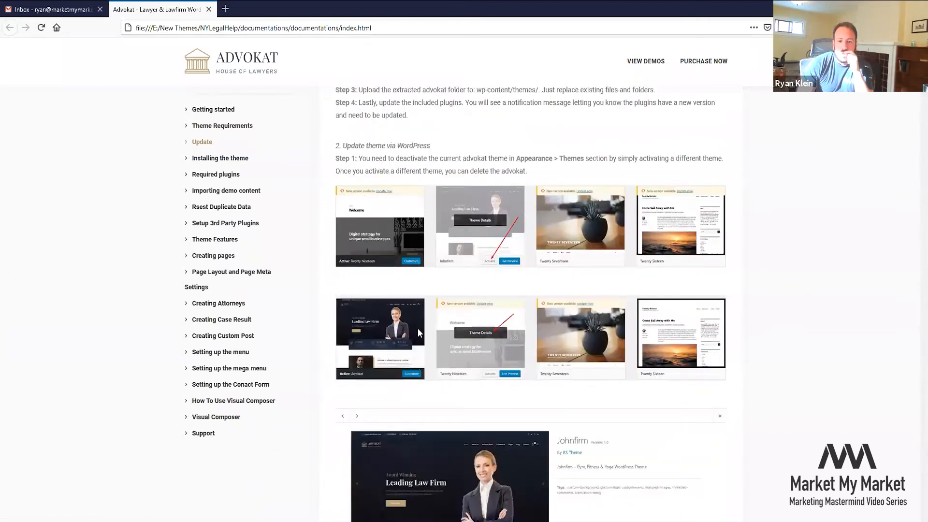
scroll(408, 323, "down", 4)
scroll(382, 265, "down", 20)
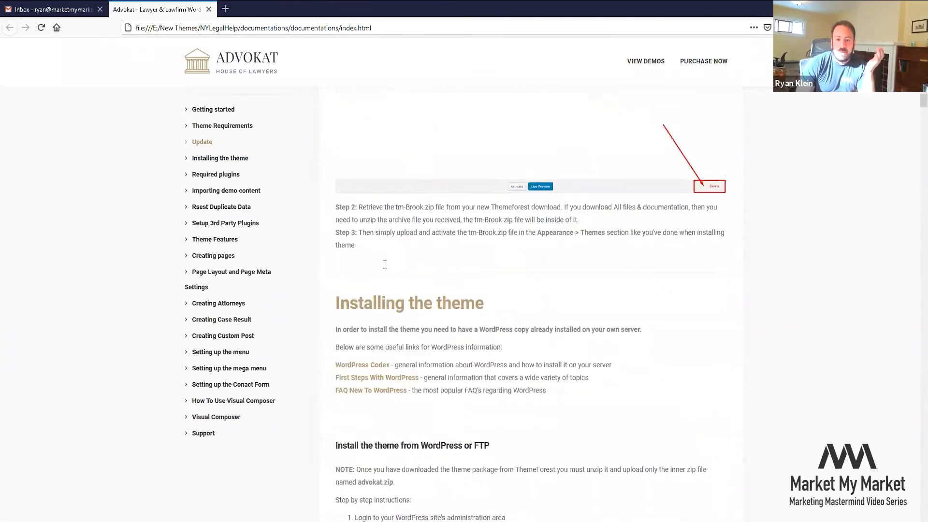
scroll(384, 263, "down", 11)
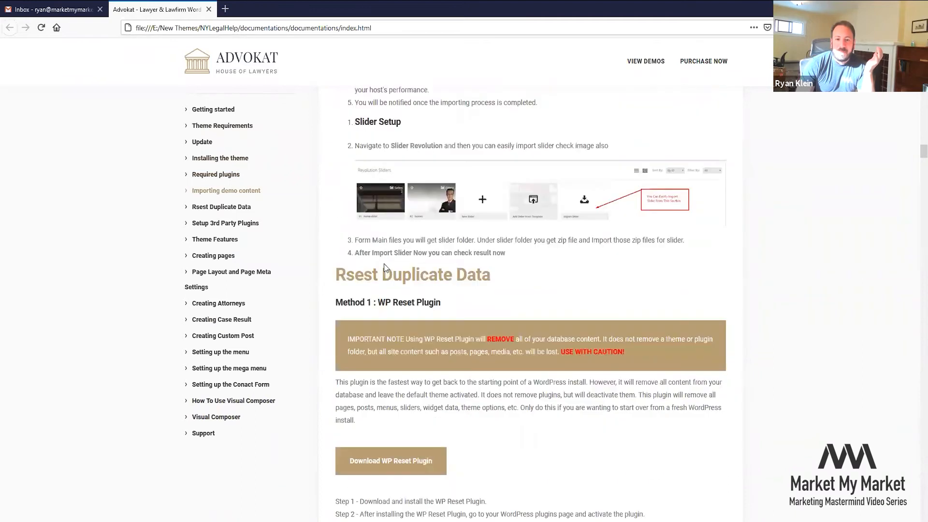
scroll(383, 263, "down", 6)
scroll(406, 270, "down", 5)
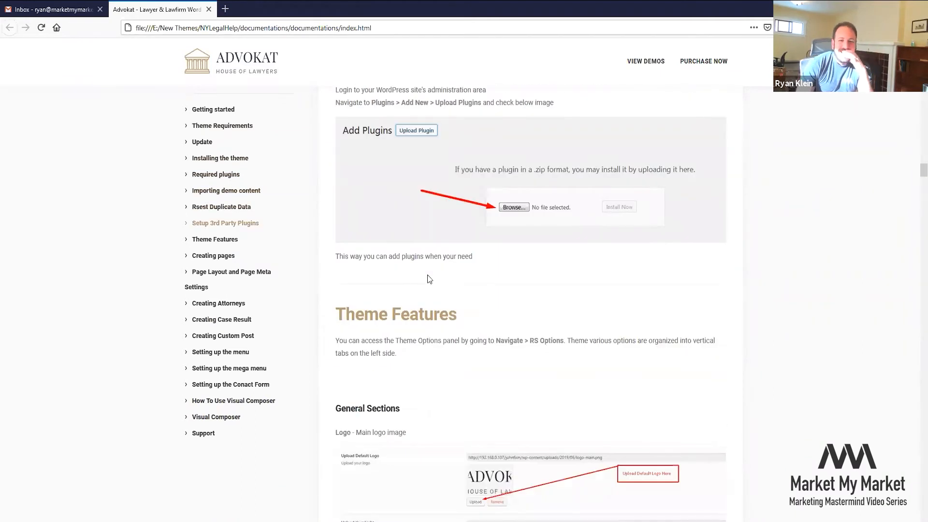
scroll(423, 271, "down", 3)
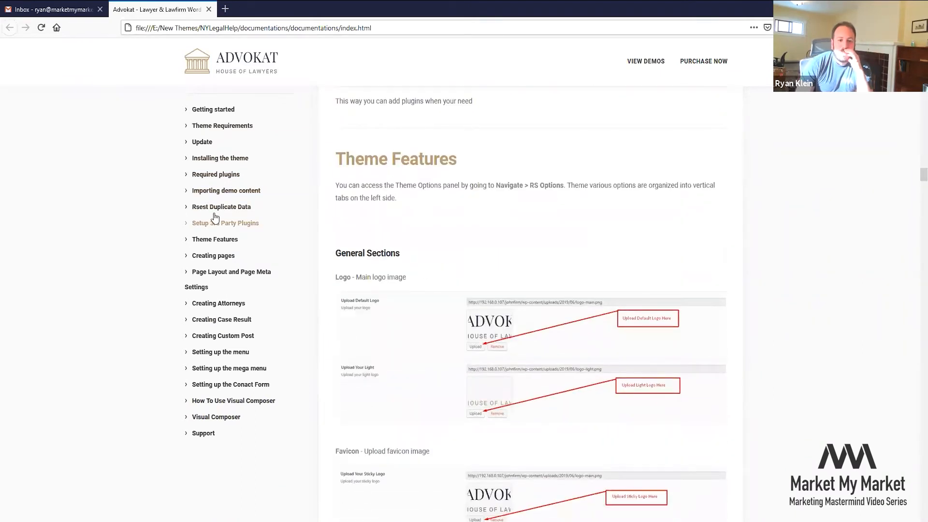
Skim the documentation topics on creating pages, menus, case results and using Visual Composer.
left_click(223, 260)
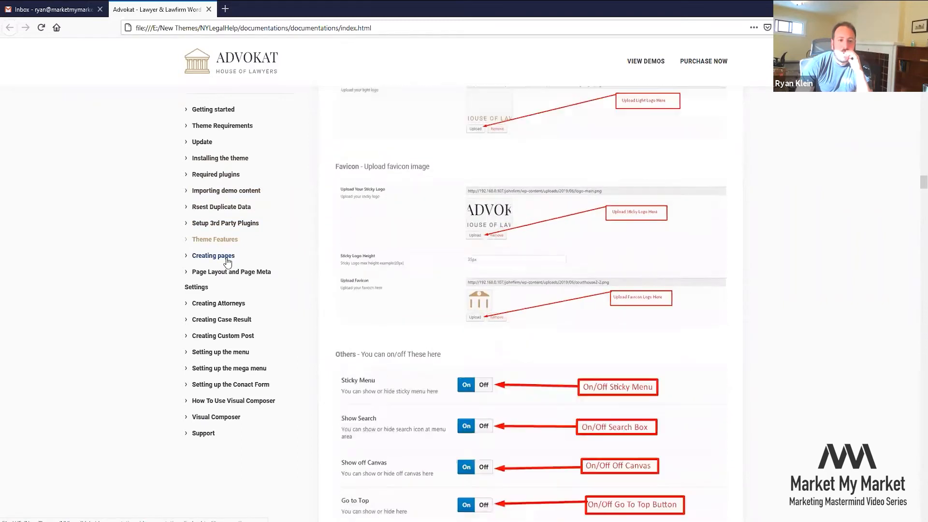
left_click(243, 369)
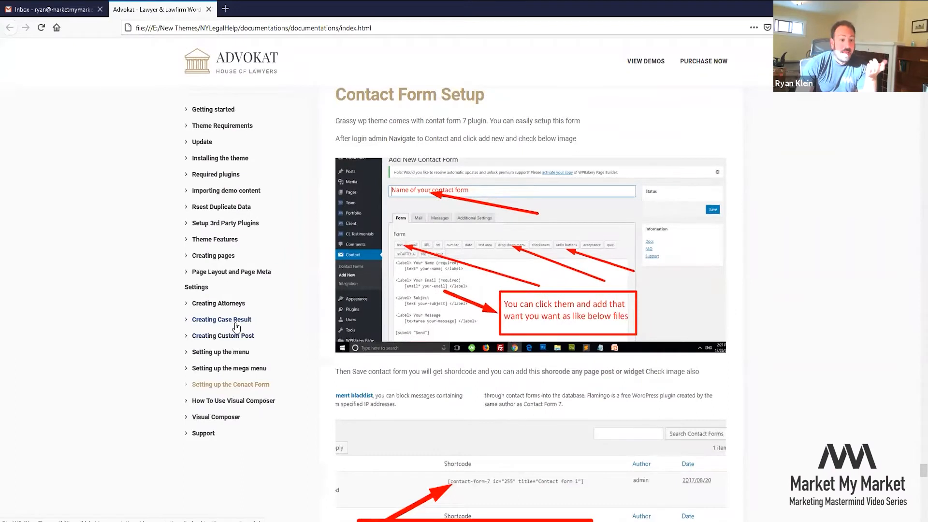
left_click(236, 327)
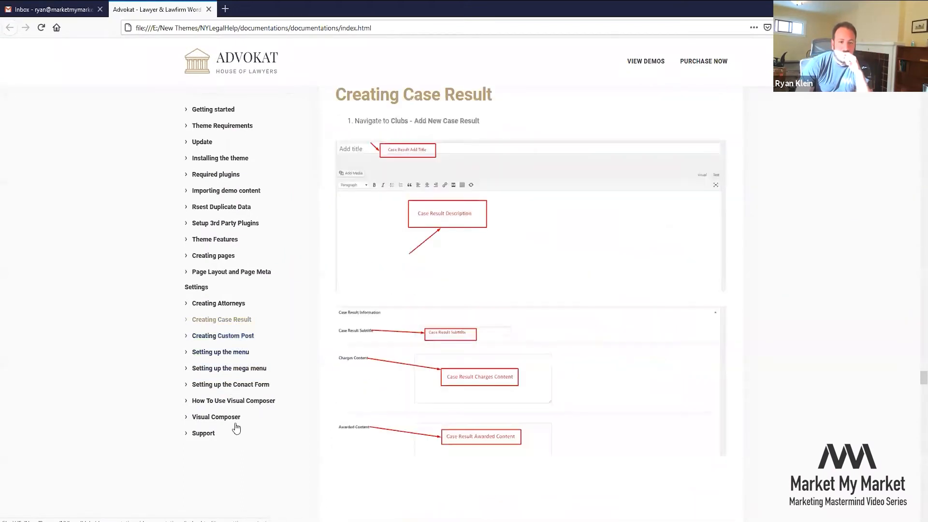
left_click(231, 404)
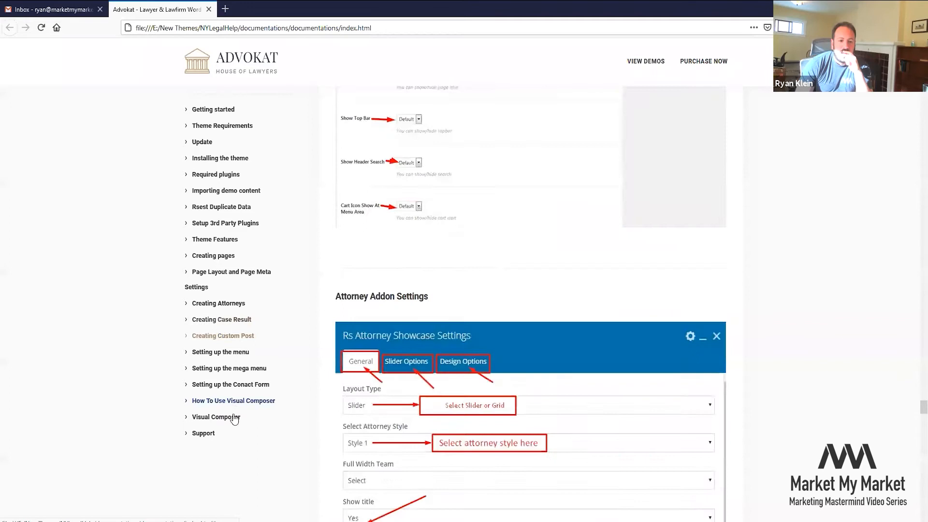
left_click(235, 419)
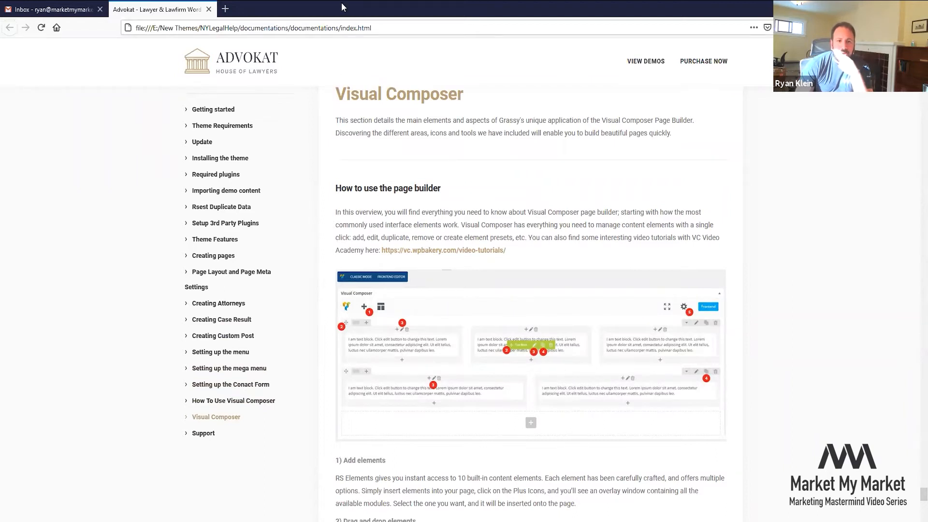
Return to the Chrome browser and reload the WordPress admin's Manage Themes page.
left_click_drag(342, 7, 342, 0)
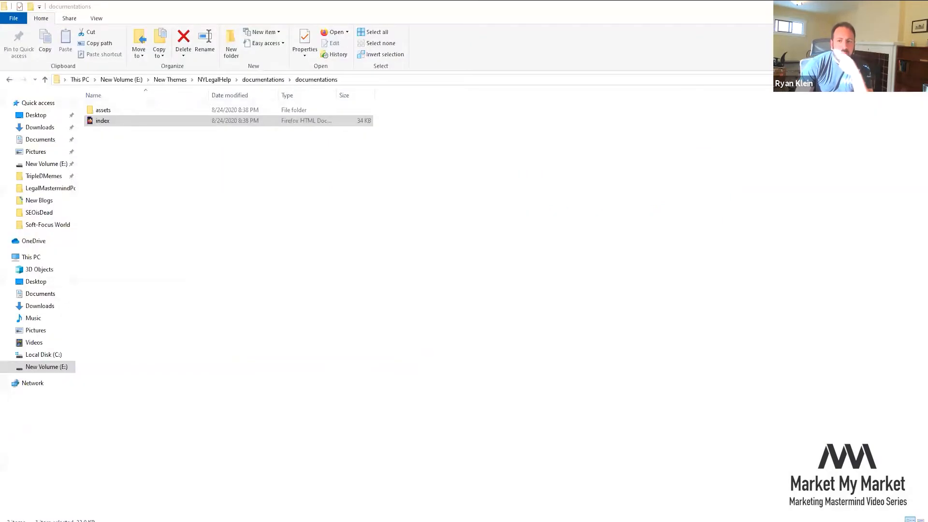
left_click(871, 6)
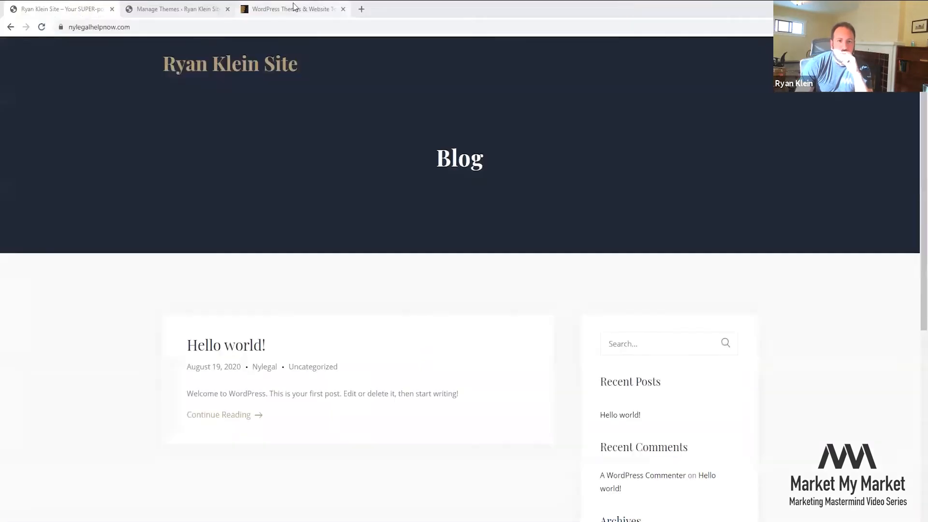
left_click(153, 10)
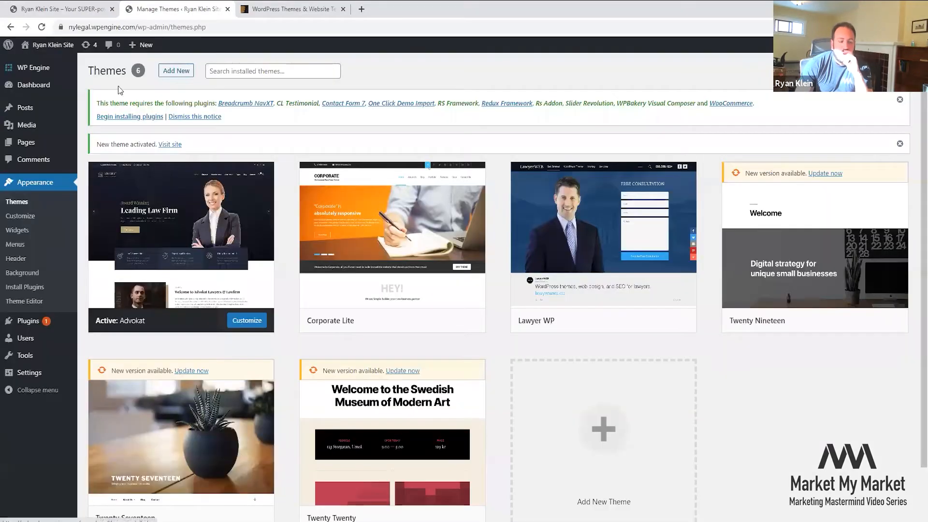
left_click(41, 27)
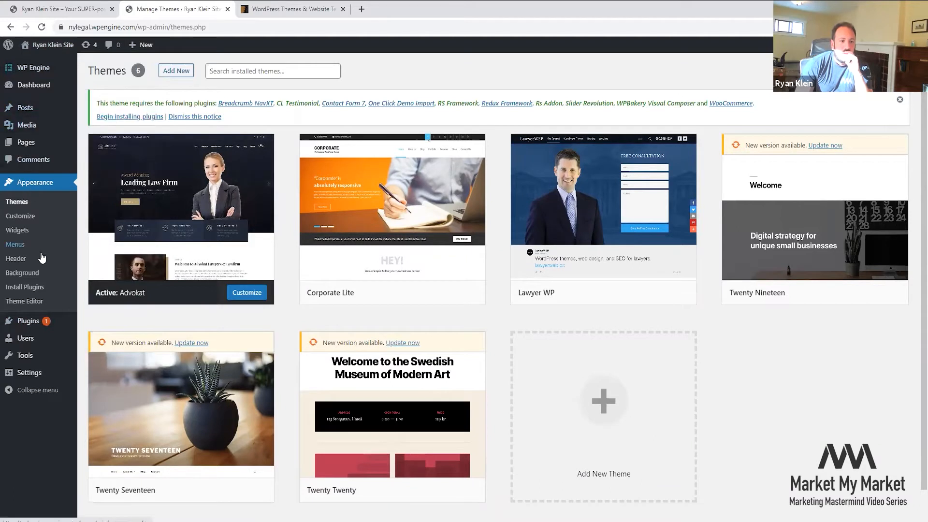
left_click(36, 302)
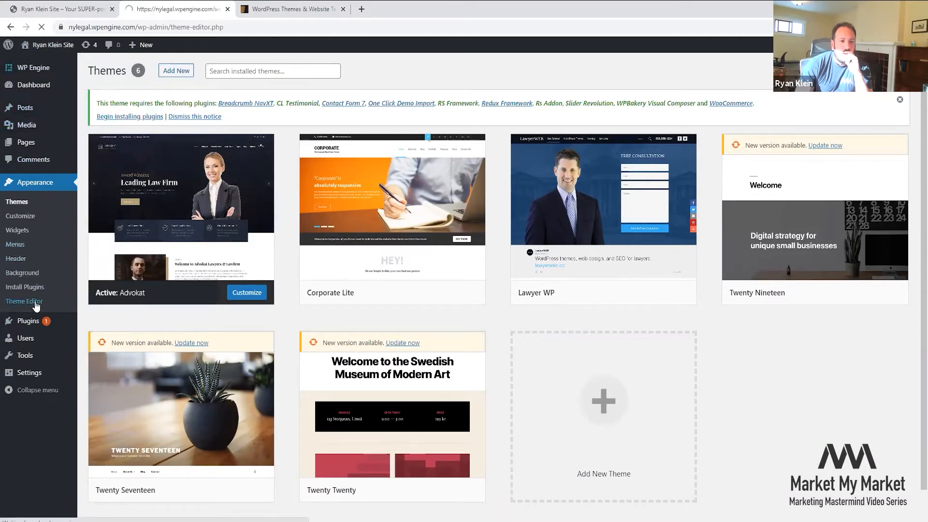
left_click(384, 340)
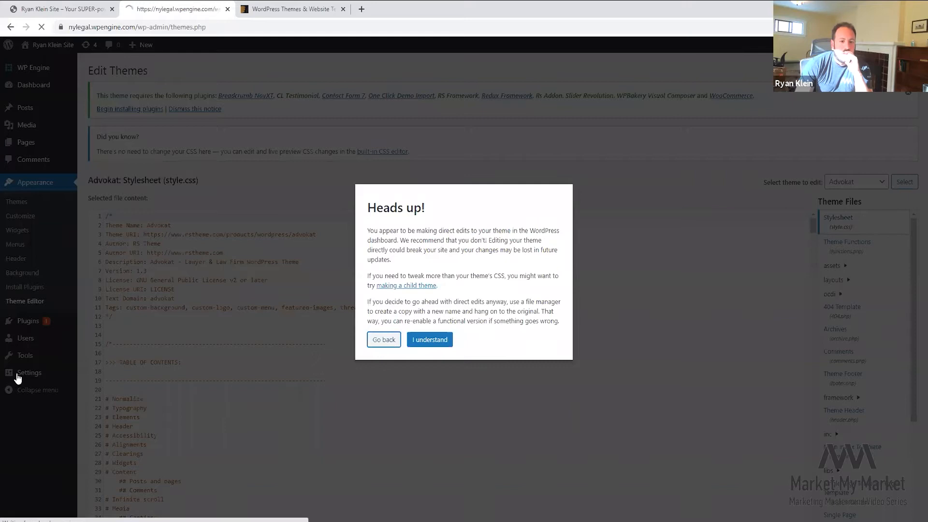
mouse_move(39, 375)
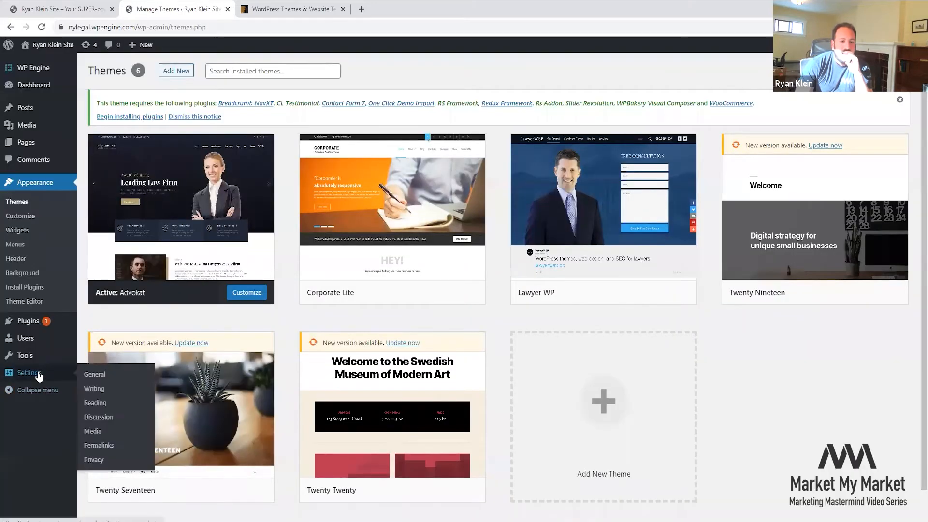
mouse_move(37, 359)
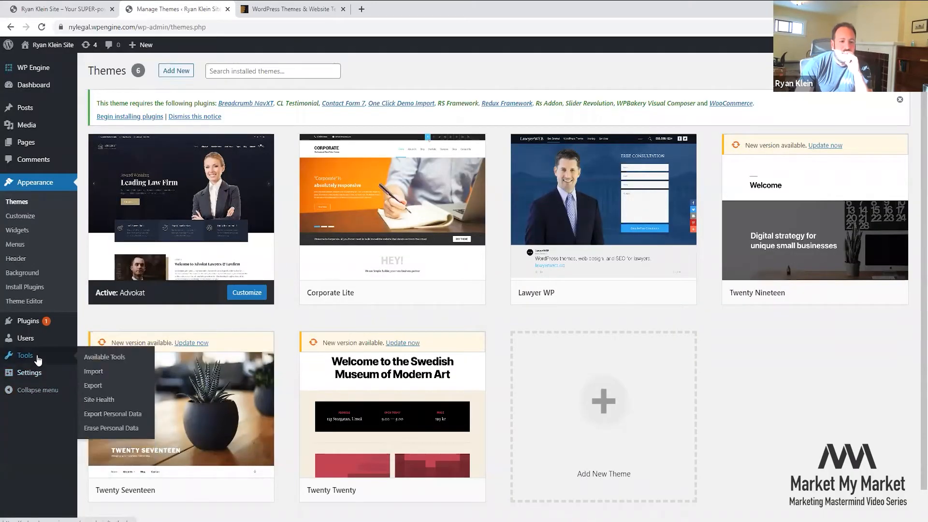
Install and activate all the plugins required by the Advokat theme in one bulk operation.
left_click(38, 323)
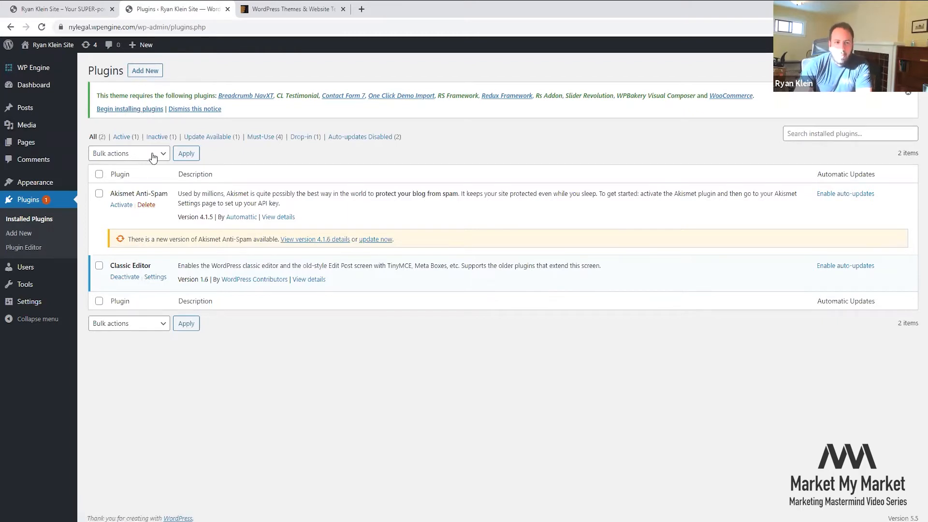
left_click(136, 109)
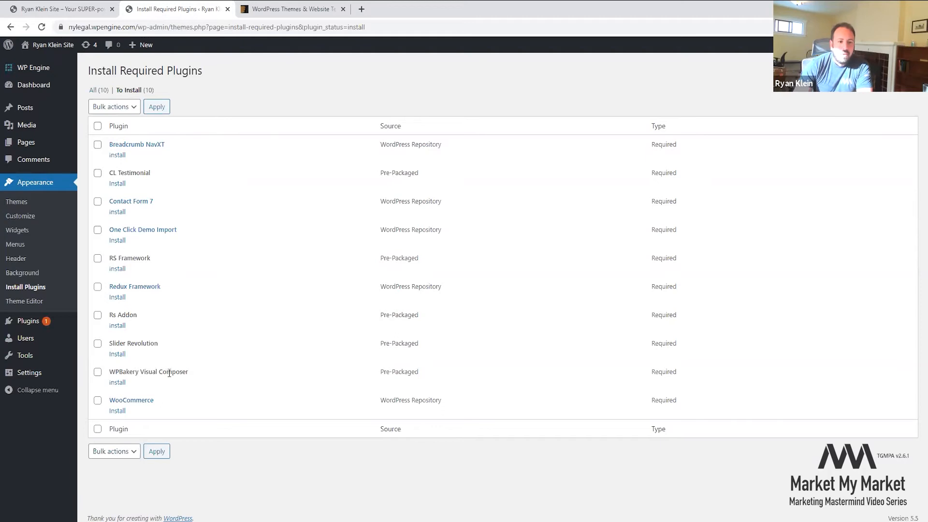
left_click(97, 126)
left_click(125, 107)
left_click(157, 107)
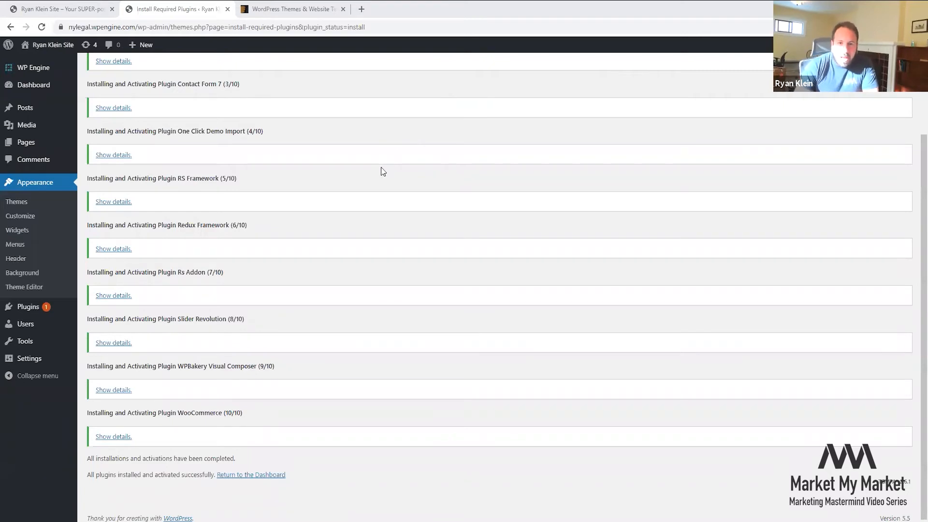
scroll(390, 186, "up", 3)
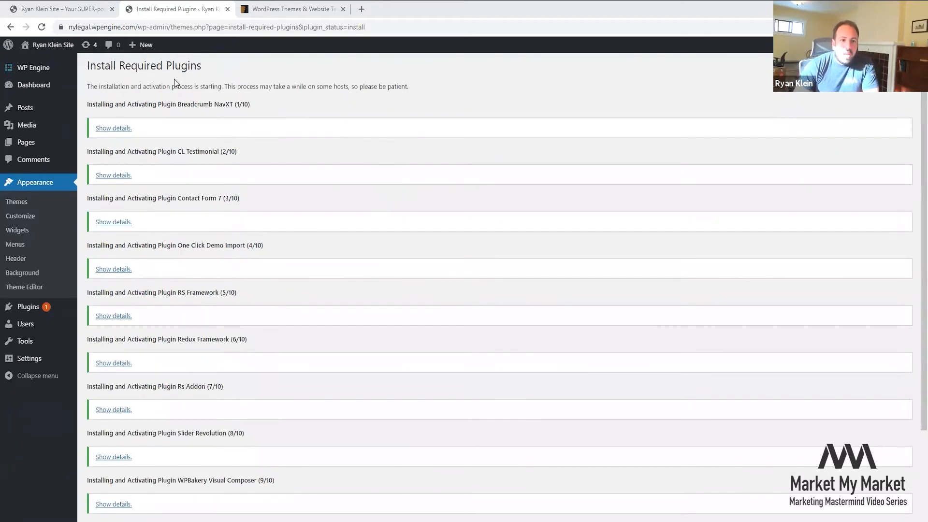
scroll(175, 80, "down", 3)
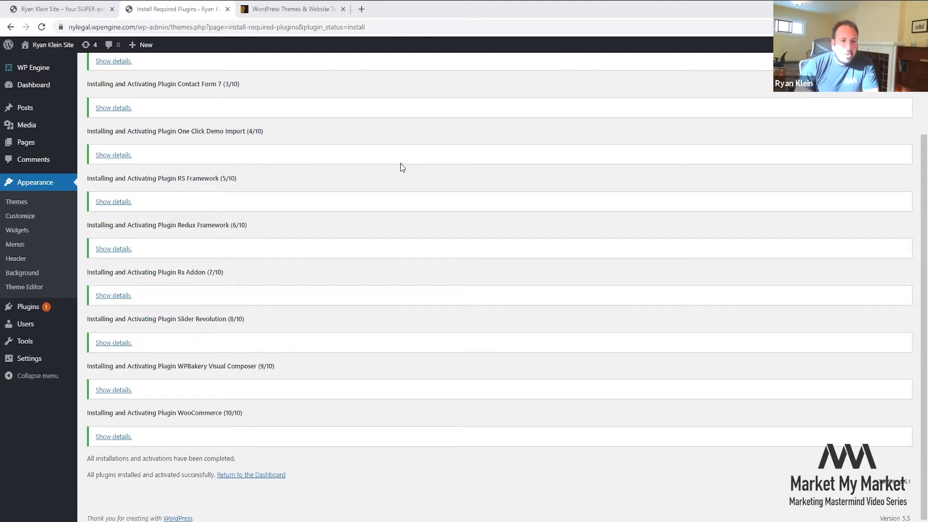
Reload the public site's home page to check its current look, and return to the WordPress admin.
left_click(63, 8)
left_click(42, 27)
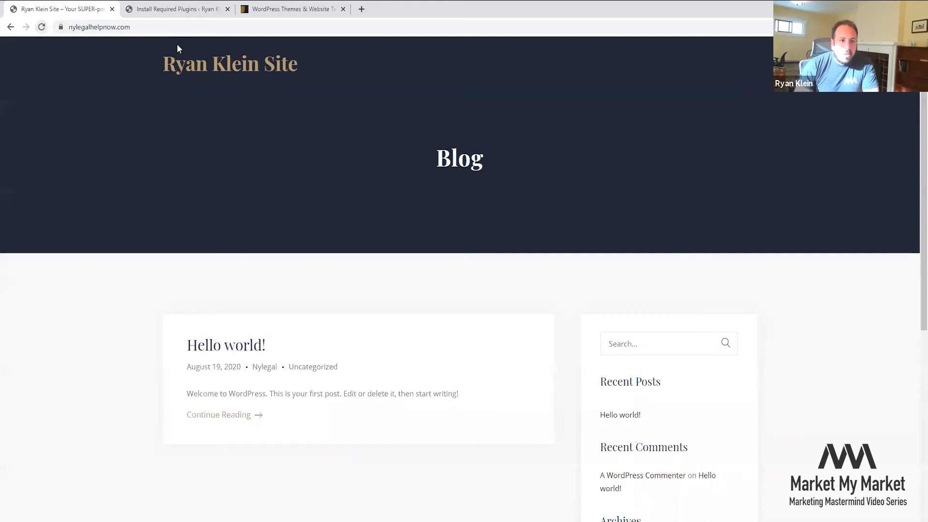
scroll(165, 222, "down", 6)
scroll(165, 230, "up", 6)
left_click(174, 9)
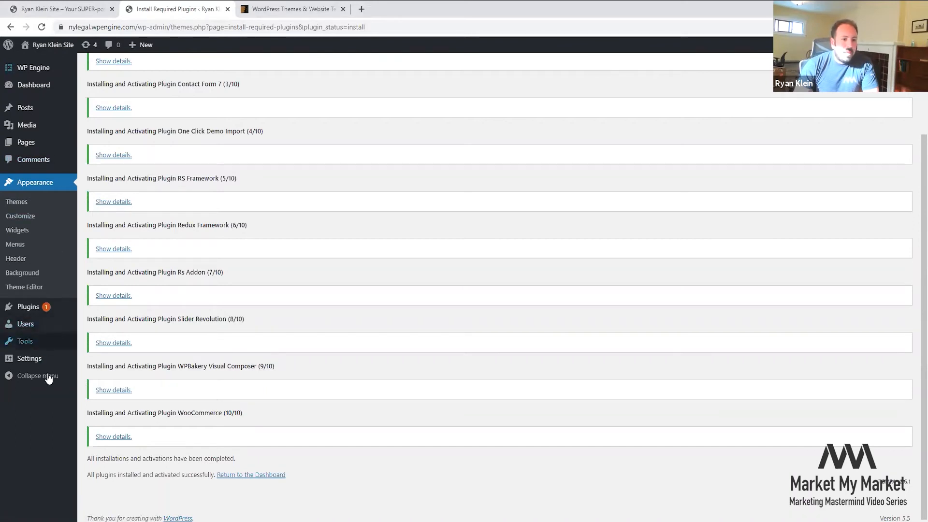
Consult the Importing Demo Content section of the theme documentation in Firefox, and return to the WordPress admin in Chrome.
mouse_move(53, 86)
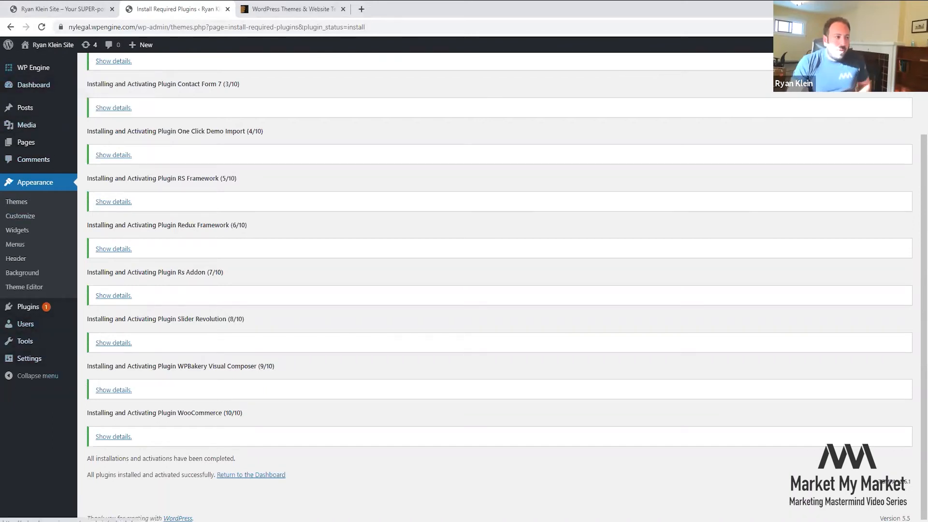
left_click_drag(0, 72, 406, 71)
double_click(405, 68)
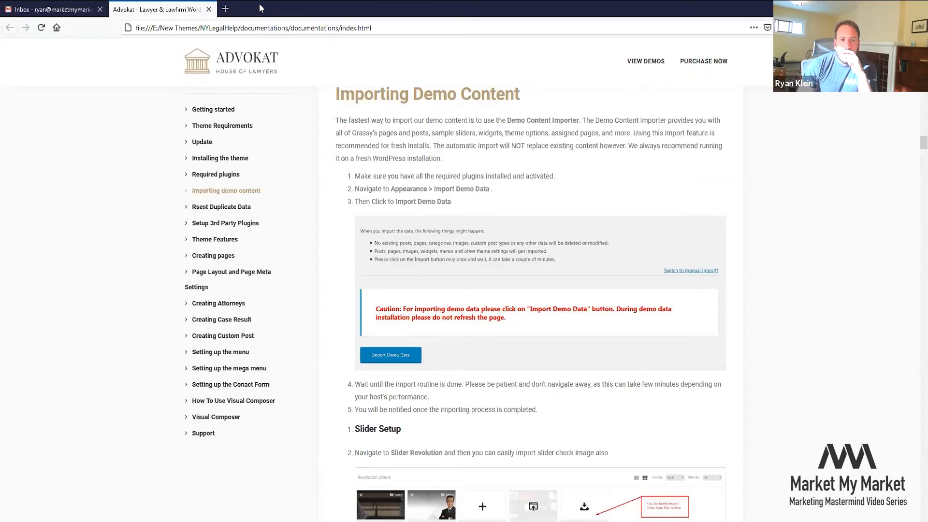
key("alt+Tab")
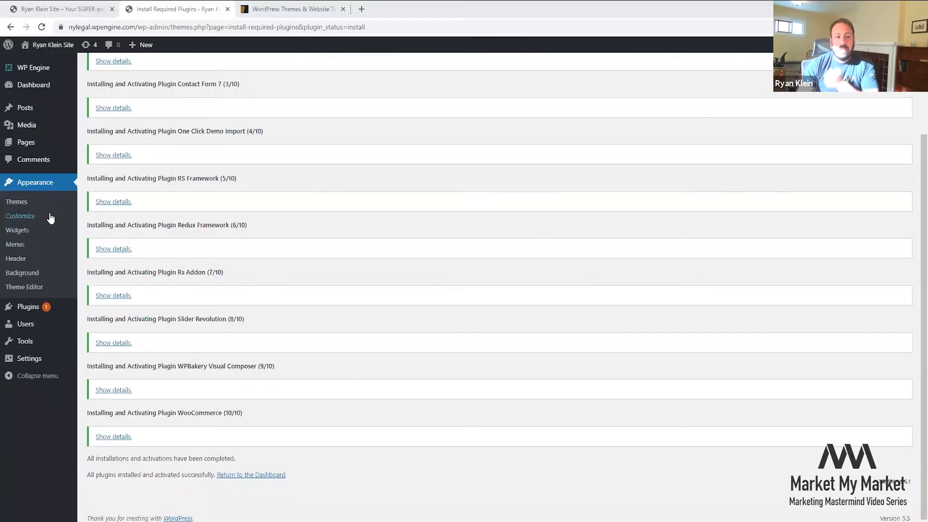
Open the list of installed plugins and review its entries, paying attention to One Click Demo Import.
mouse_move(23, 314)
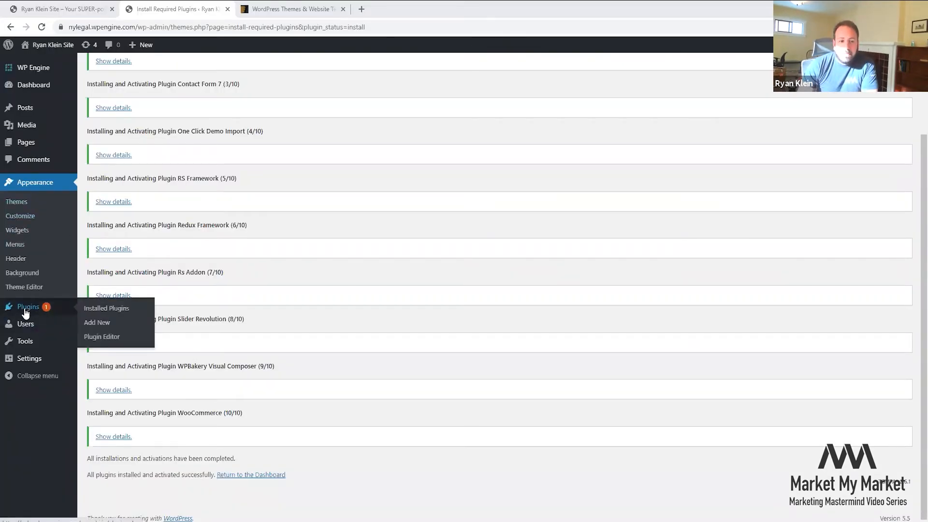
left_click(110, 312)
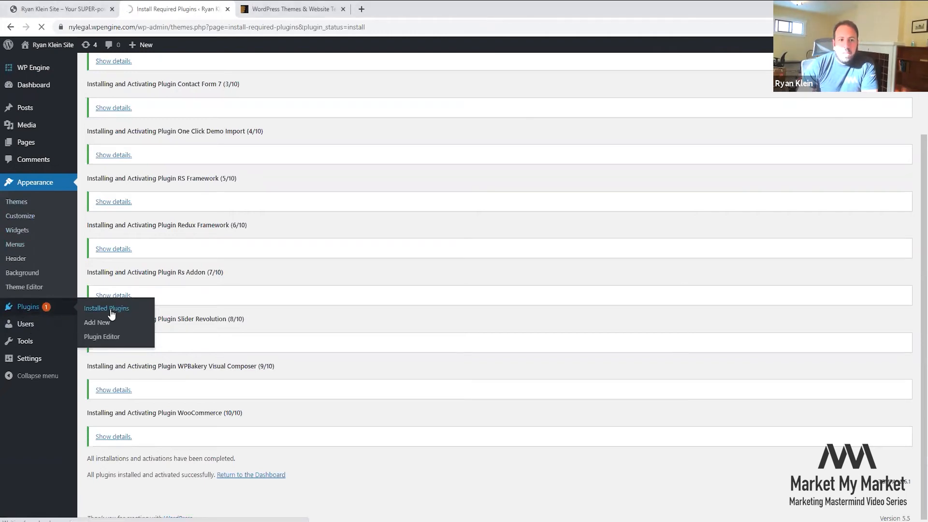
scroll(148, 285, "down", 10)
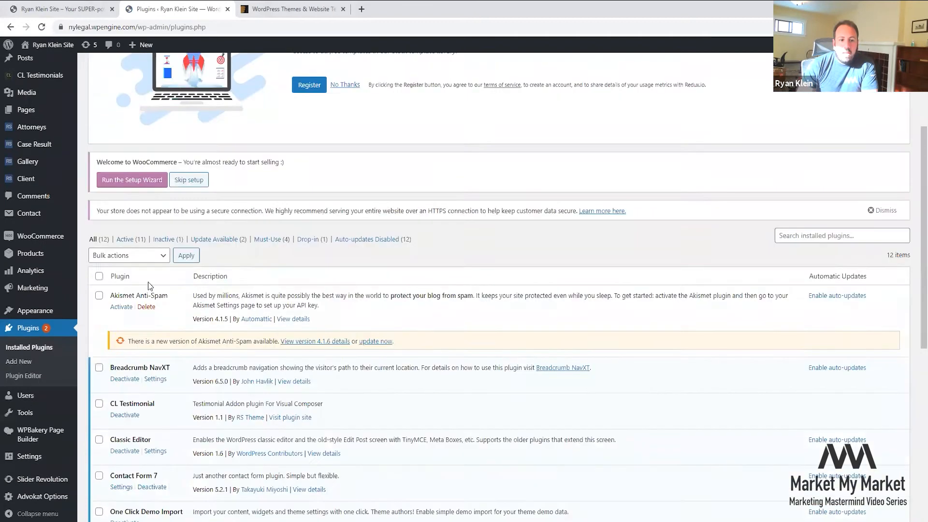
scroll(148, 282, "down", 1)
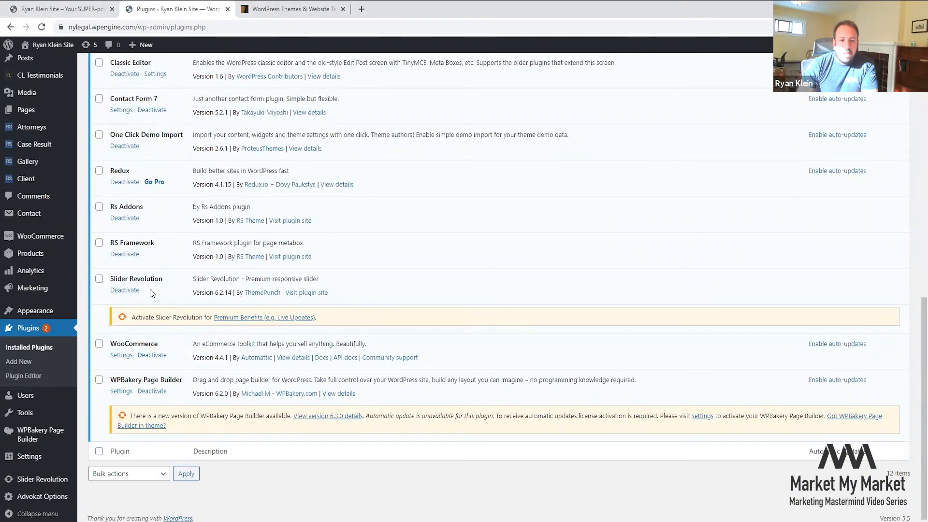
scroll(146, 310, "up", 5)
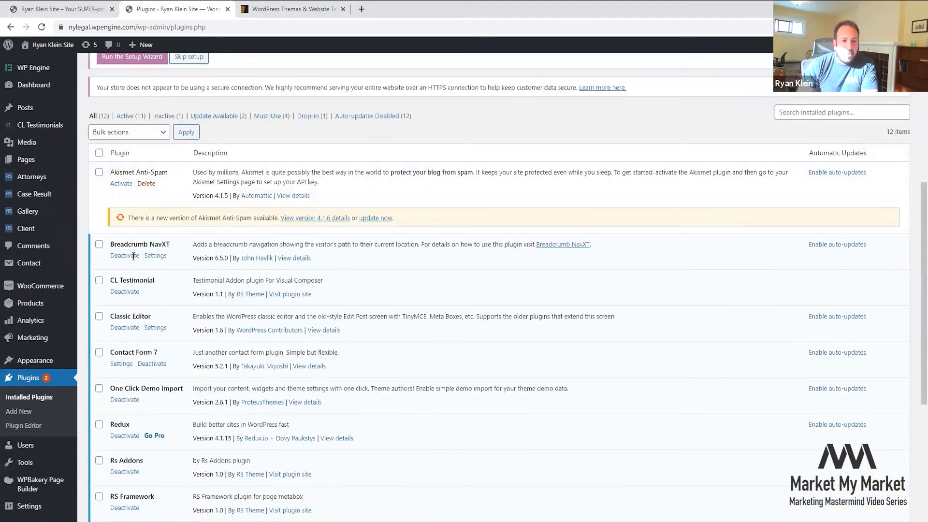
scroll(137, 244, "down", 1)
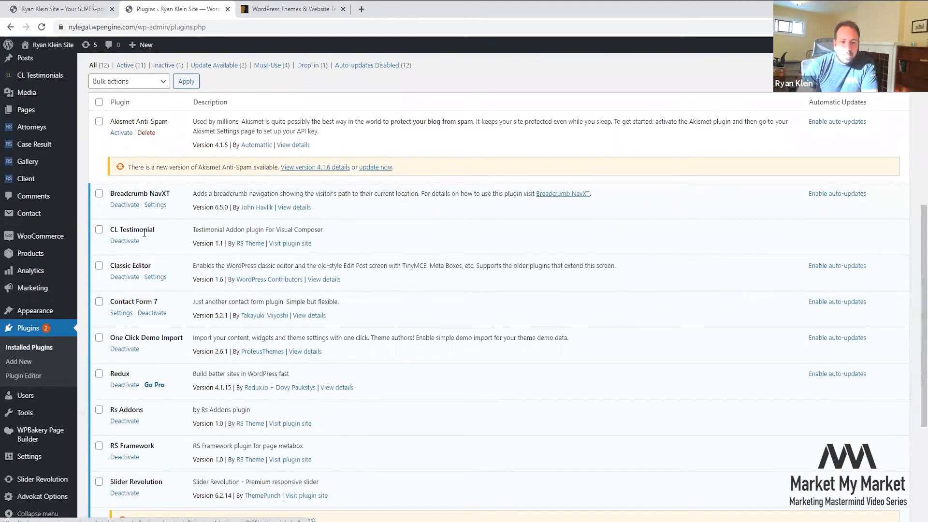
scroll(161, 269, "down", 3)
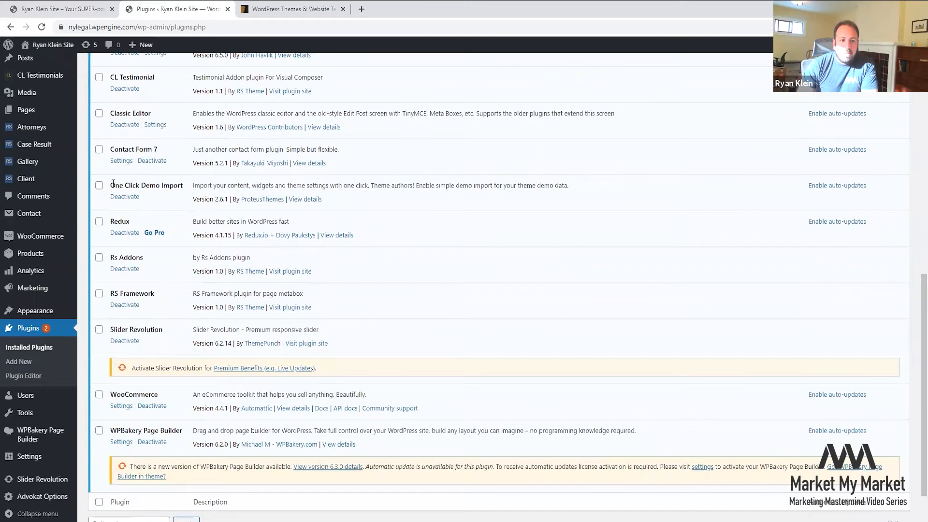
left_click_drag(112, 185, 192, 188)
left_click(179, 185)
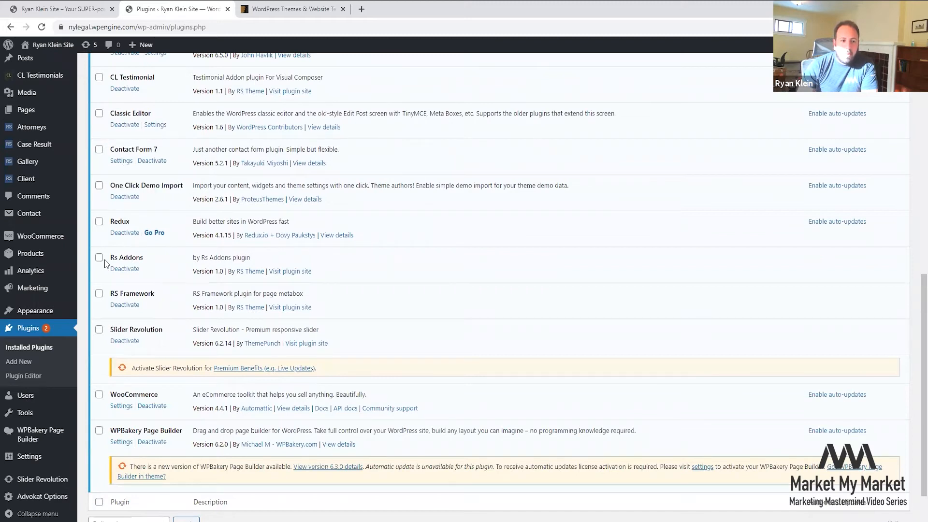
Look over the admin sections added by the plugins, such as Attorneys, Case Result, Gallery, Client and WooCommerce.
scroll(45, 85, "up", 10)
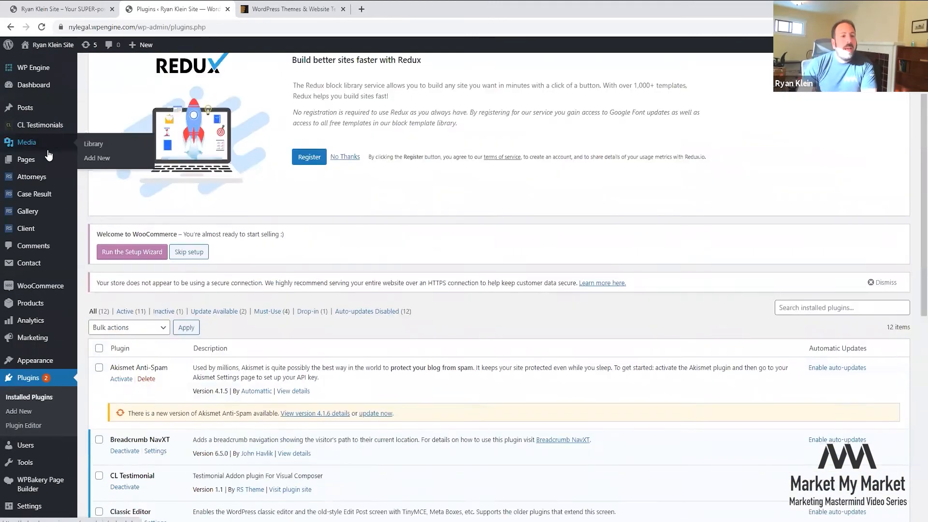
scroll(29, 358, "down", 3)
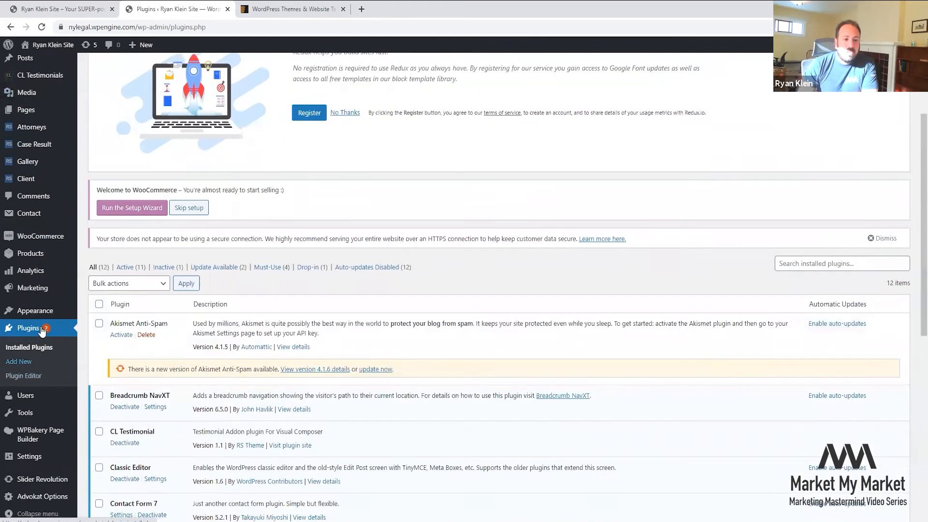
mouse_move(71, 173)
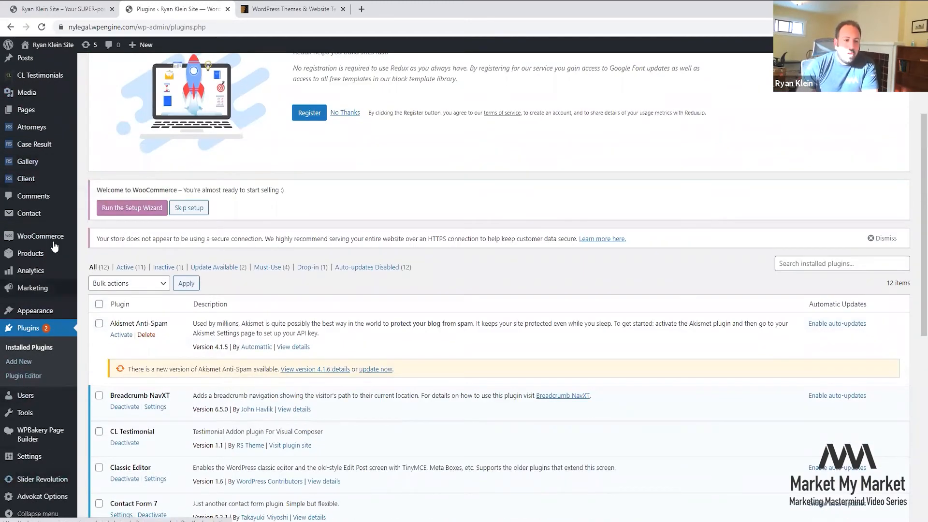
scroll(57, 111, "up", 3)
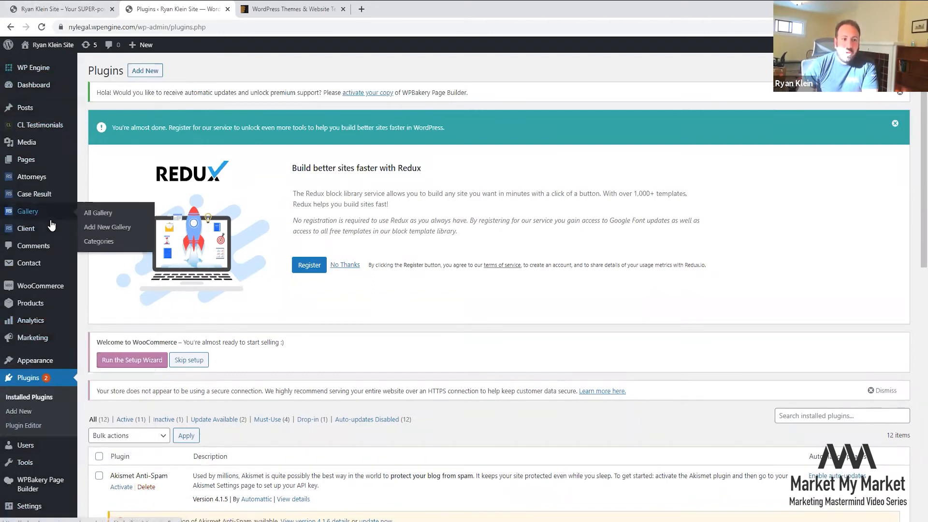
mouse_move(51, 202)
mouse_move(41, 230)
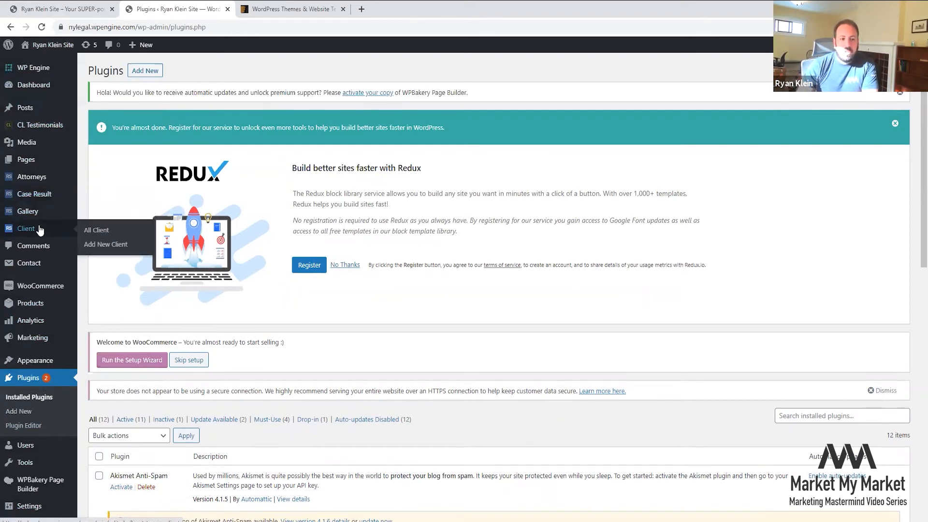
scroll(40, 237, "down", 2)
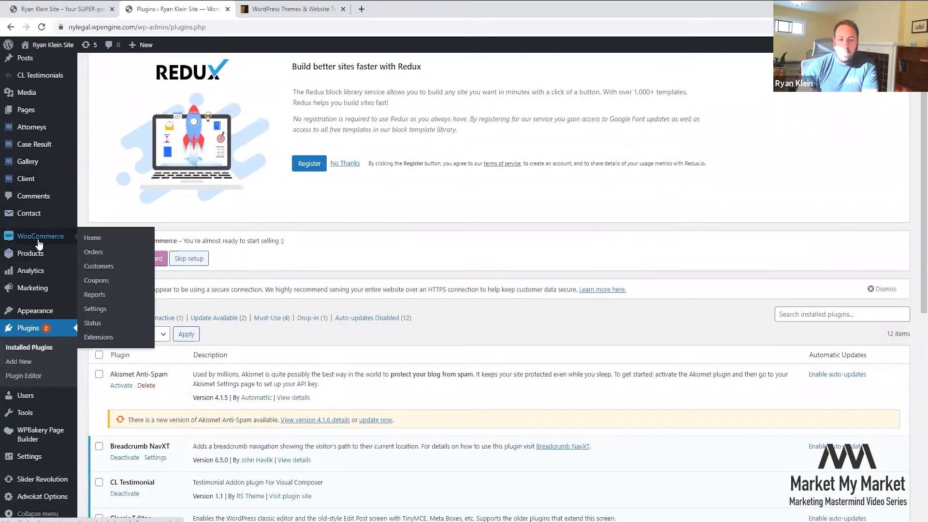
Deactivate the WooCommerce plugin and dismiss the Redux registration and WPBakery Page Builder notices.
scroll(202, 356, "down", 9)
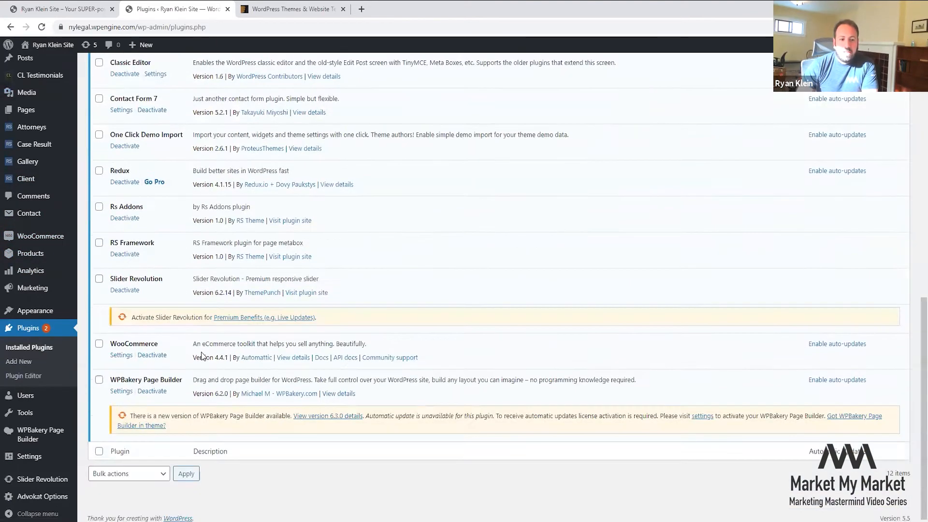
left_click(152, 355)
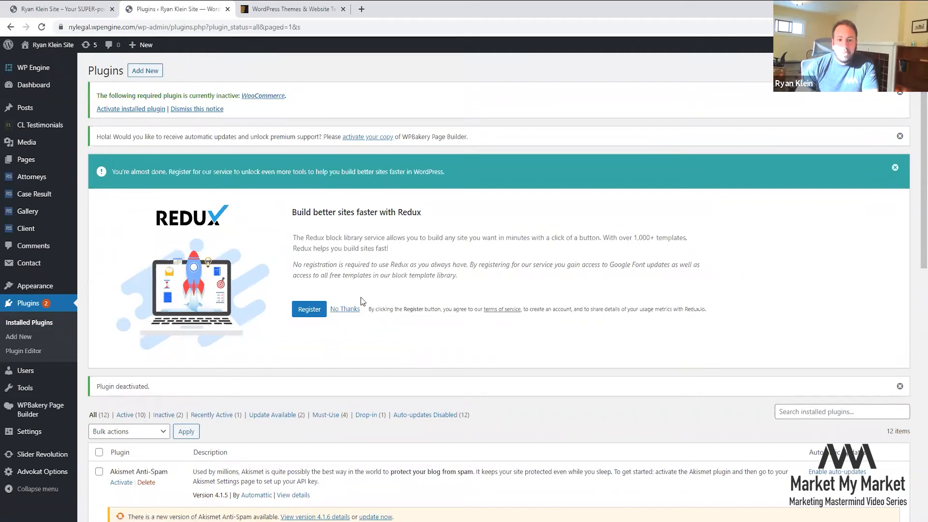
left_click(895, 168)
left_click(900, 136)
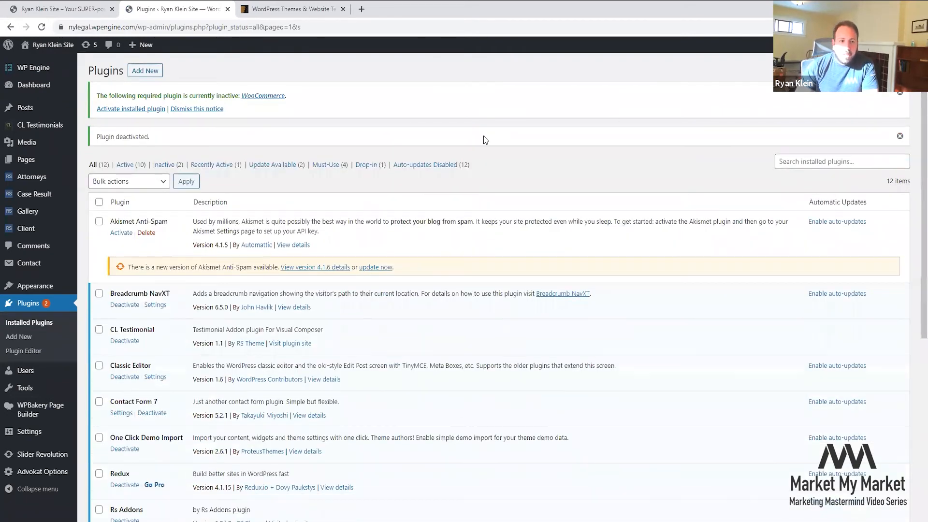
Review the plugin list again, from Akismet Anti-Spam to WPBakery Page Builder, for other plugins the site may not need.
scroll(484, 139, "down", 2)
scroll(483, 140, "down", 5)
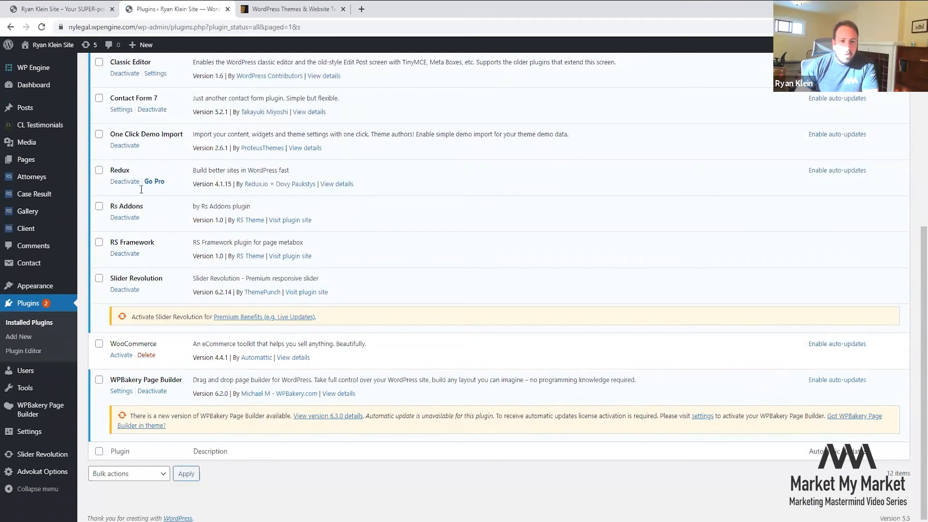
scroll(152, 231, "up", 2)
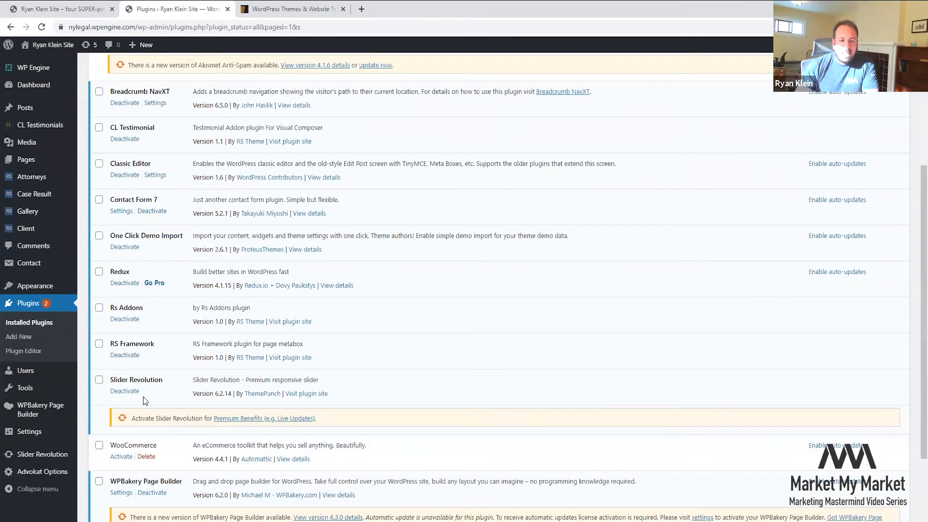
scroll(143, 392, "down", 2)
scroll(137, 184, "up", 3)
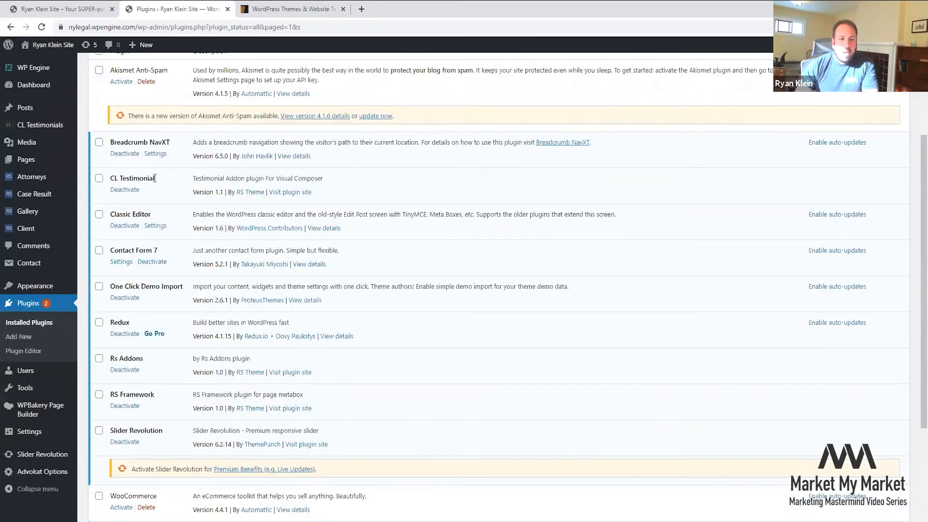
scroll(154, 178, "up", 3)
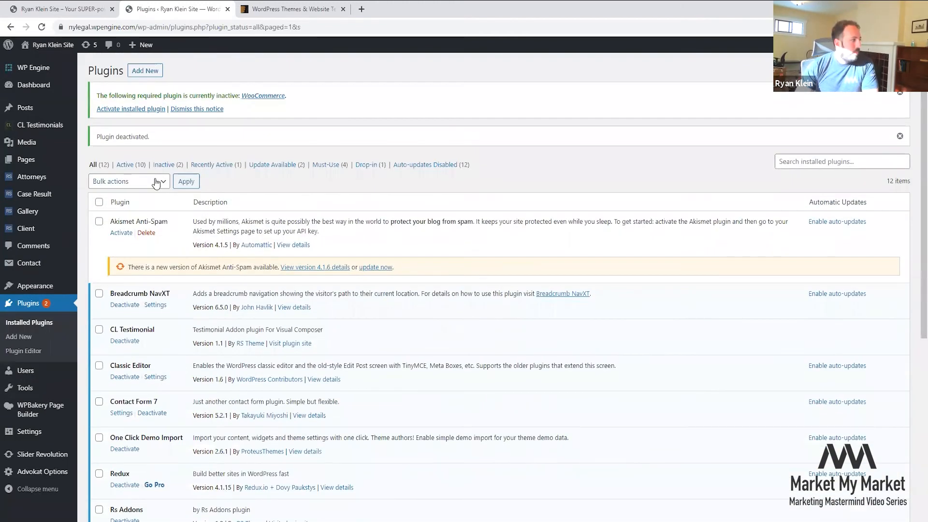
Open the theme's Import Demo Data page and read the notes on what the import does.
scroll(155, 183, "down", 6)
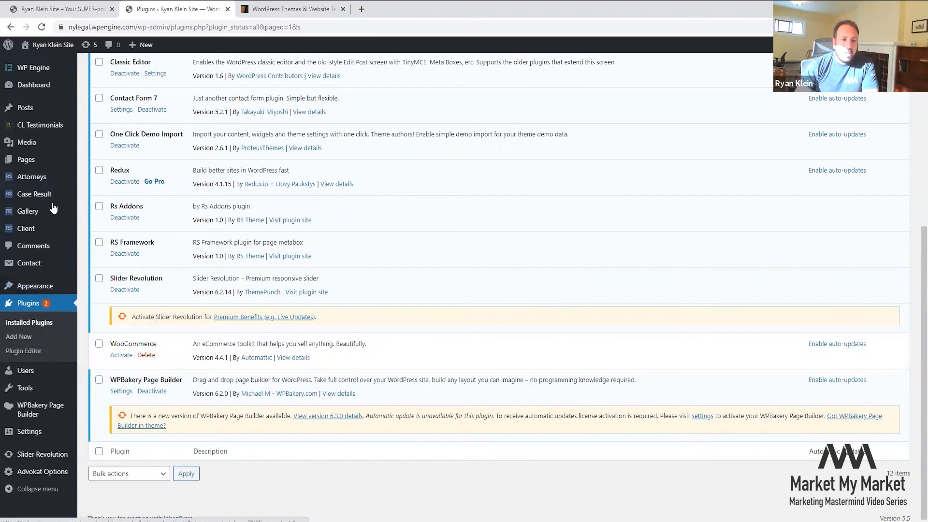
mouse_move(29, 284)
left_click(122, 375)
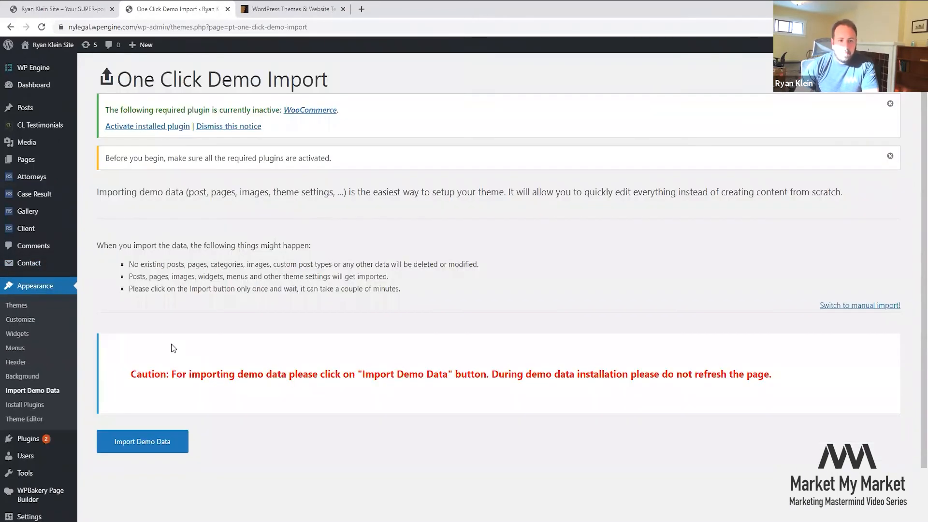
scroll(360, 231, "down", 1)
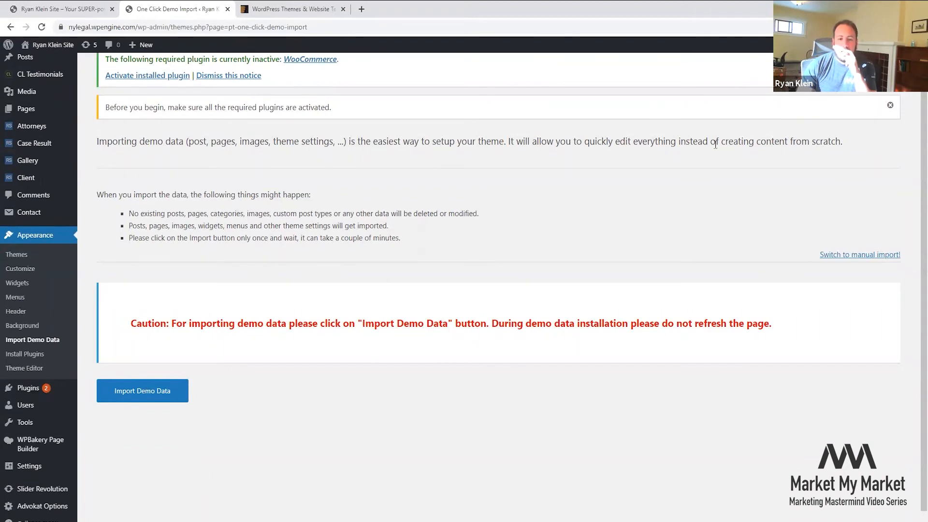
Glance at the Advokat order page on ThemeForest, return to the One Click Demo Import page and start importing the demo data.
left_click(285, 8)
scroll(319, 253, "down", 5)
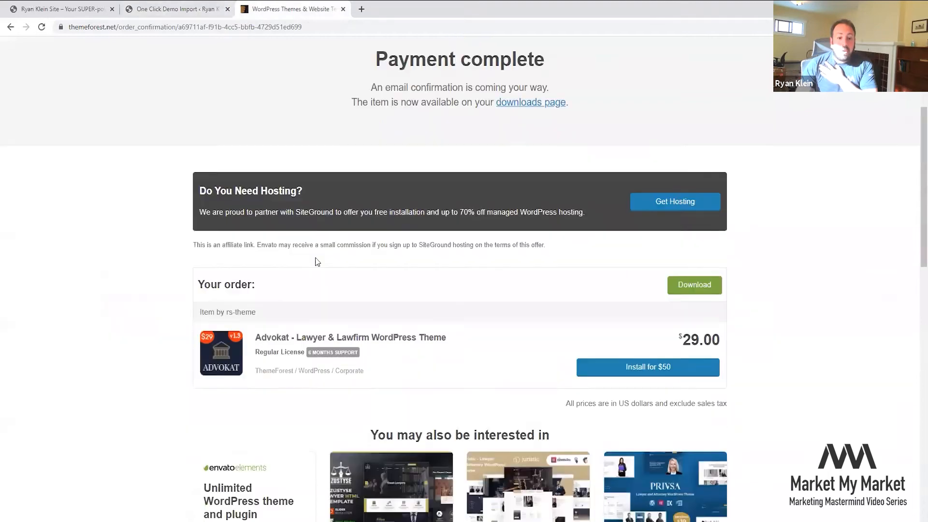
left_click(183, 6)
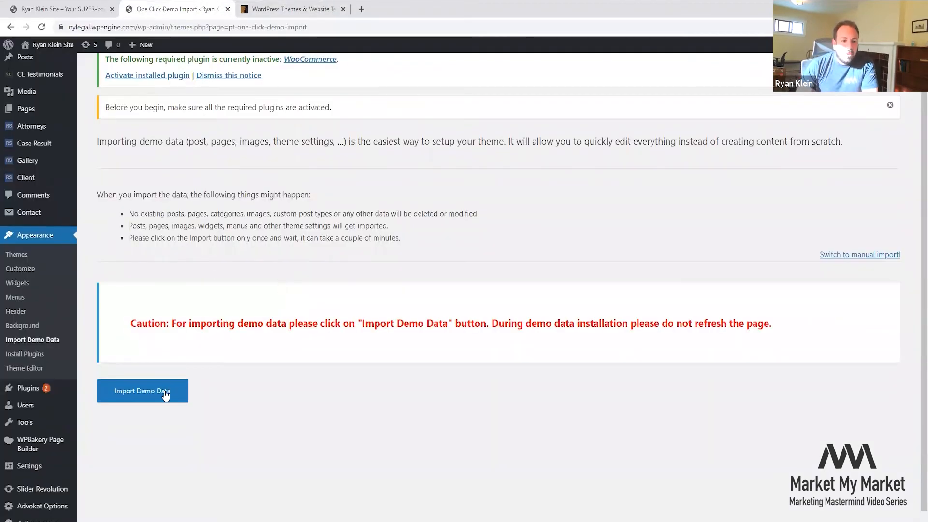
left_click(164, 391)
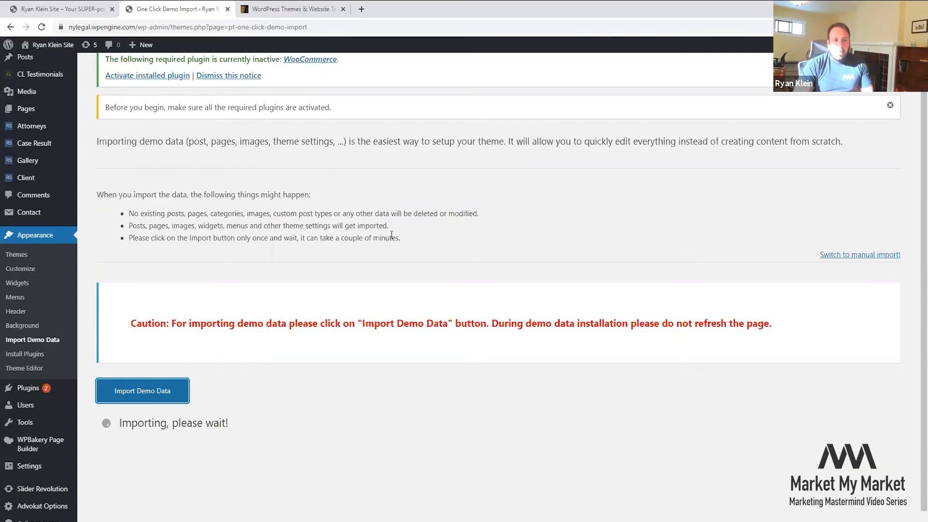
Compare the live site's plain blog page, from header to footer, with the import page while the demo data is importing.
left_click(54, 7)
left_click(197, 5)
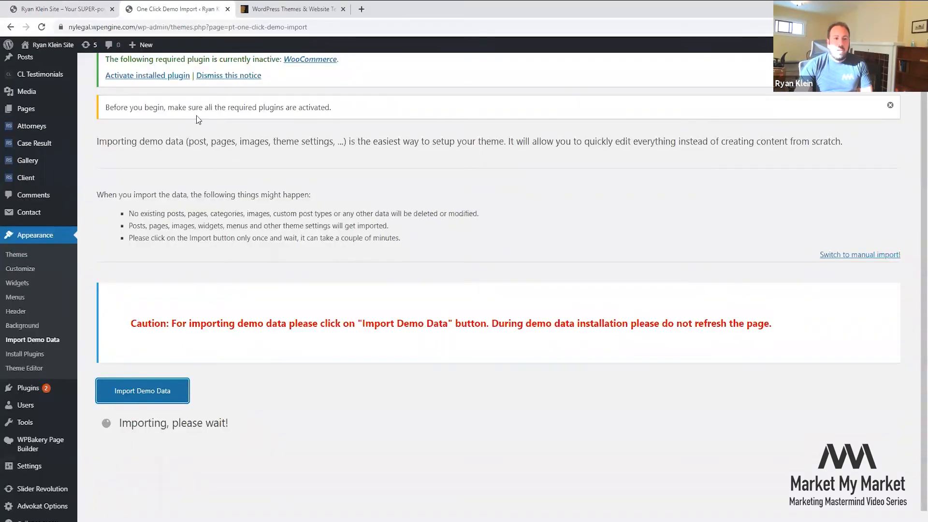
left_click(55, 9)
left_click(184, 6)
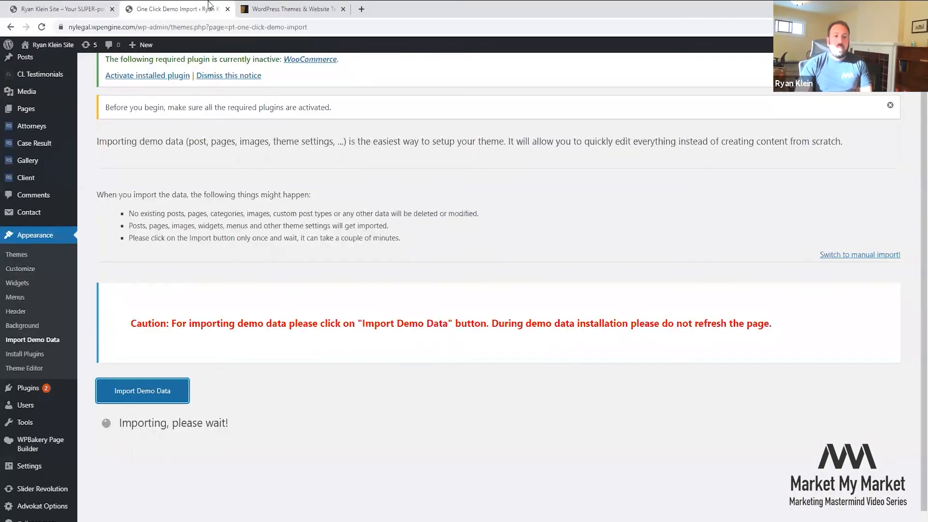
left_click(95, 5)
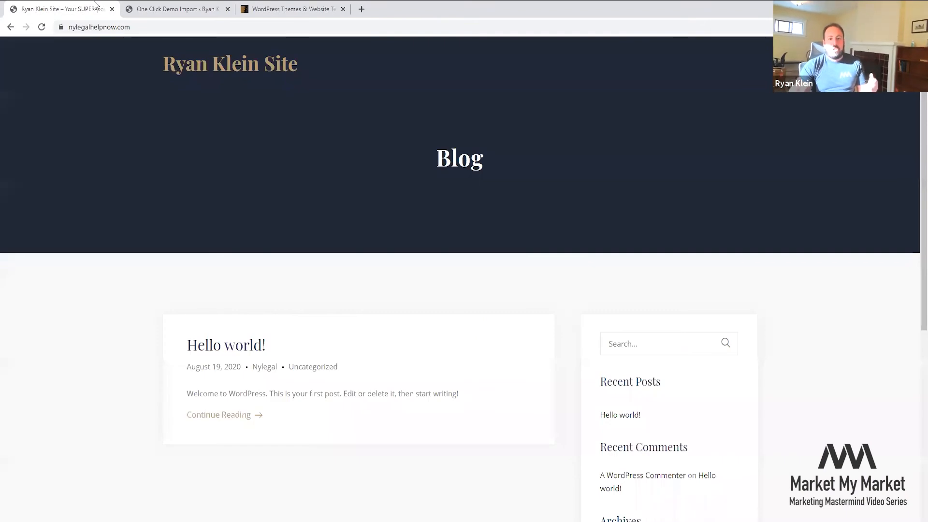
scroll(403, 344, "down", 7)
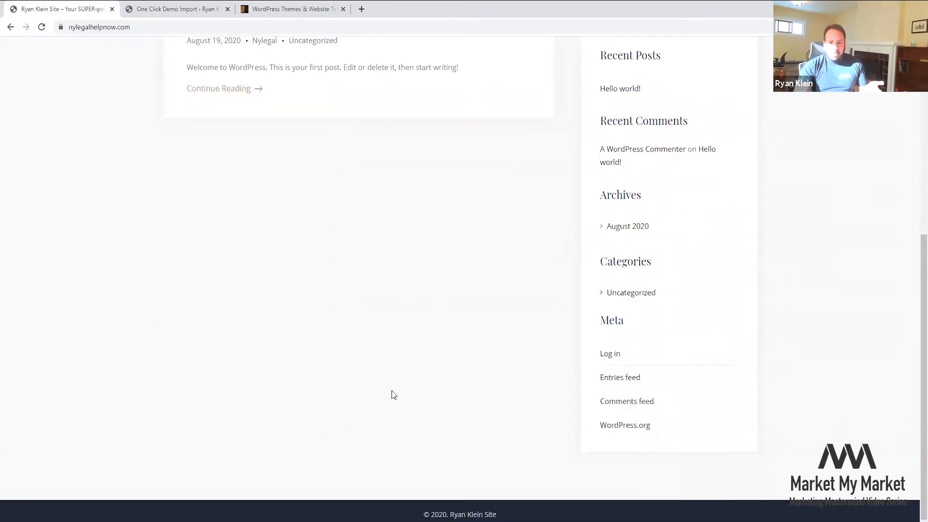
scroll(394, 395, "up", 7)
left_click(188, 7)
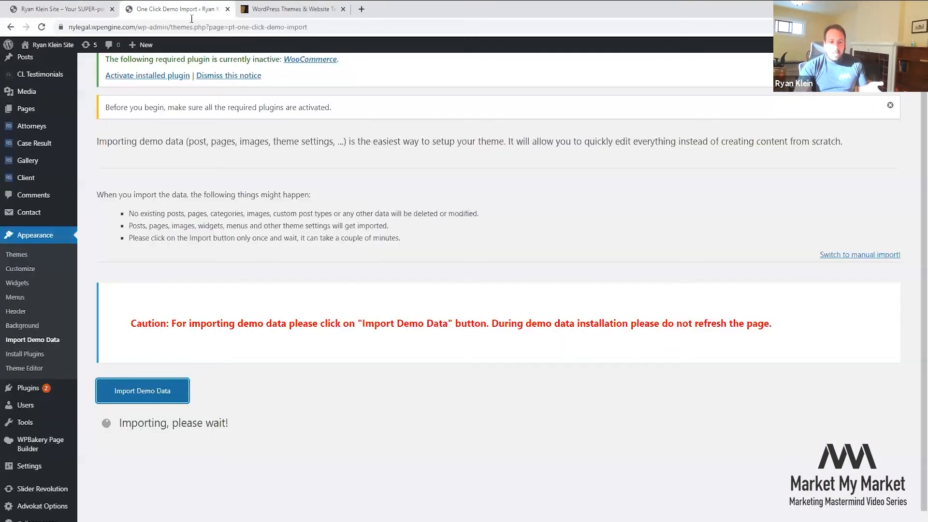
left_click(38, 4)
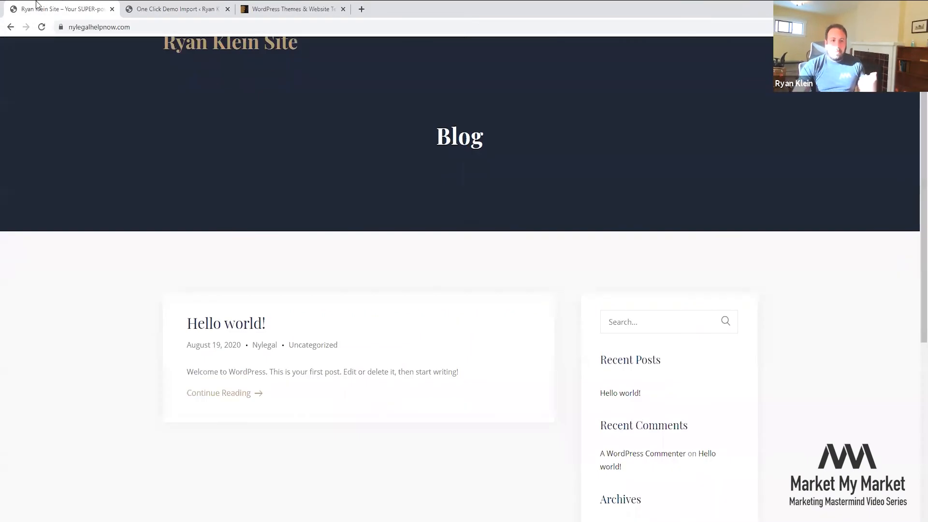
Return to the One Click Demo Import page and examine the import result messages and the required plugin notice.
left_click(147, 7)
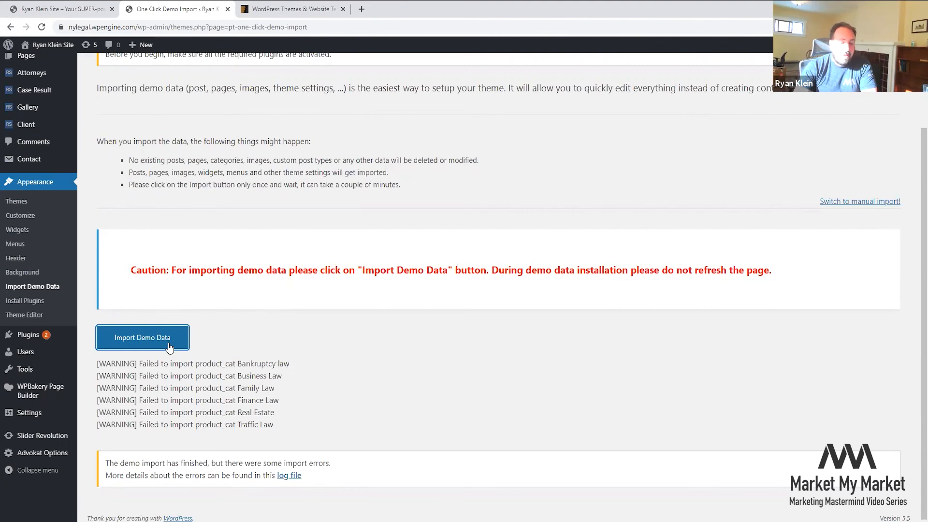
scroll(285, 373, "up", 2)
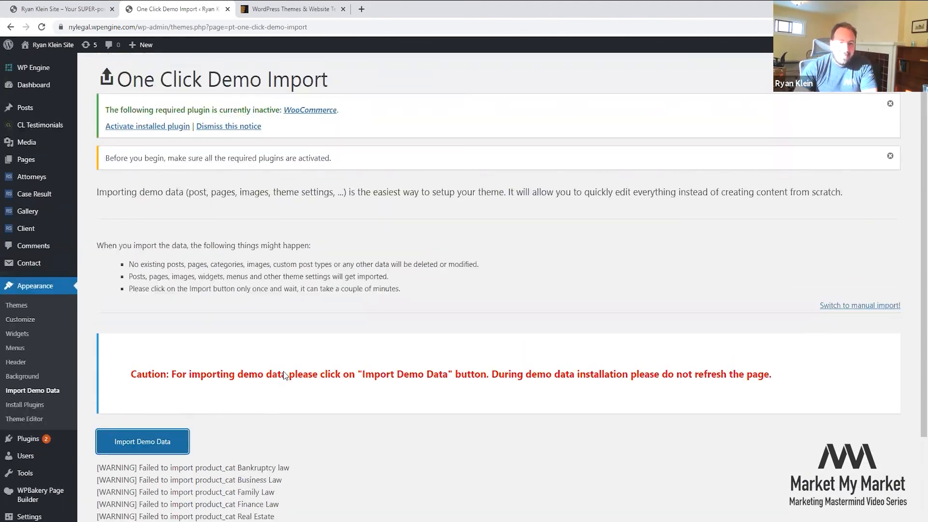
scroll(285, 375, "down", 2)
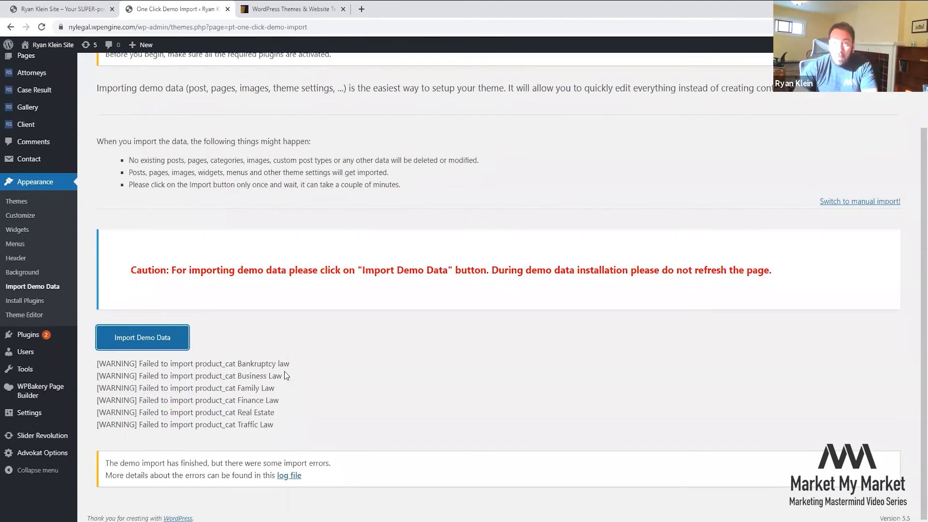
scroll(284, 372, "up", 2)
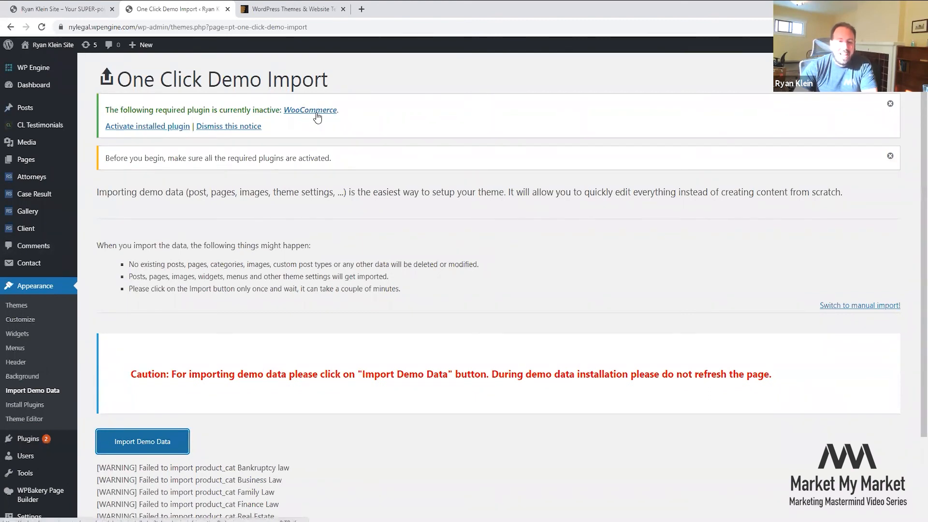
scroll(296, 199, "down", 2)
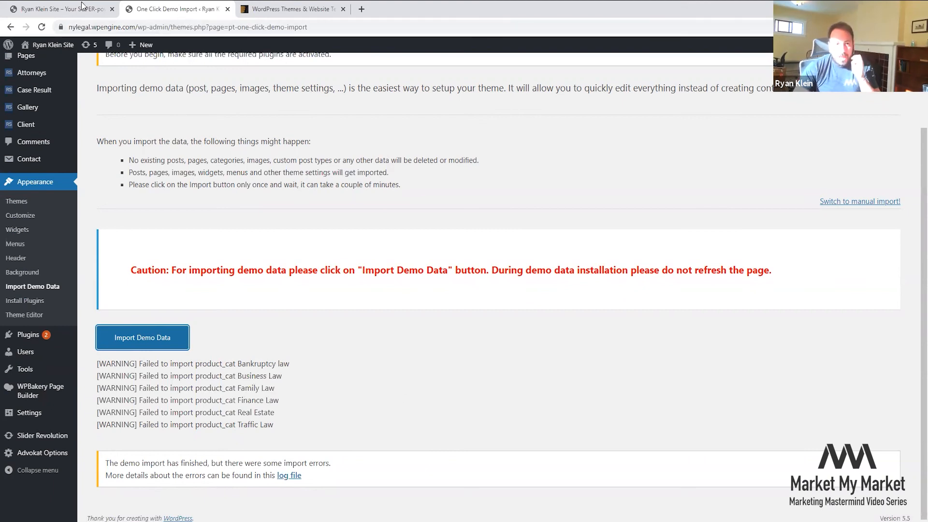
Reload the live home page and review its sections, including About Us, Practice Areas, attorneys, testimonials, blog posts and footer.
left_click(61, 11)
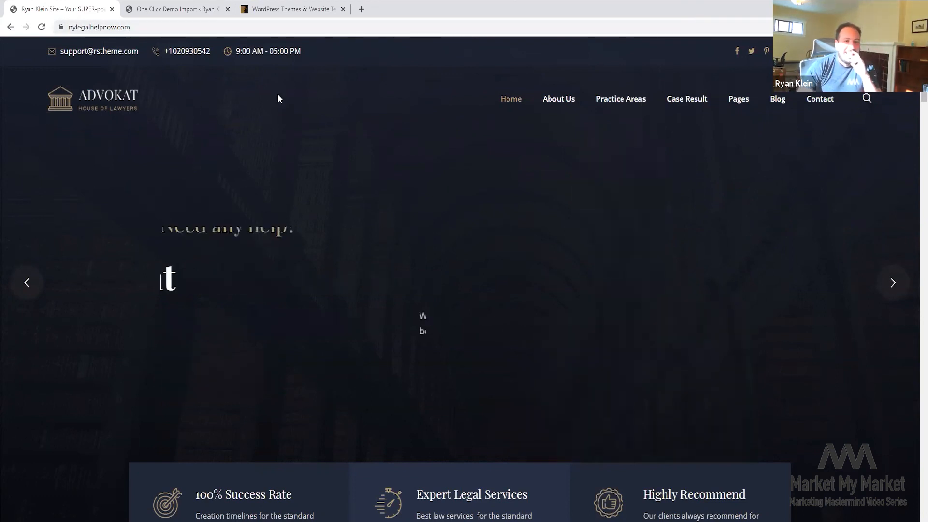
scroll(295, 131, "down", 10)
scroll(295, 133, "down", 15)
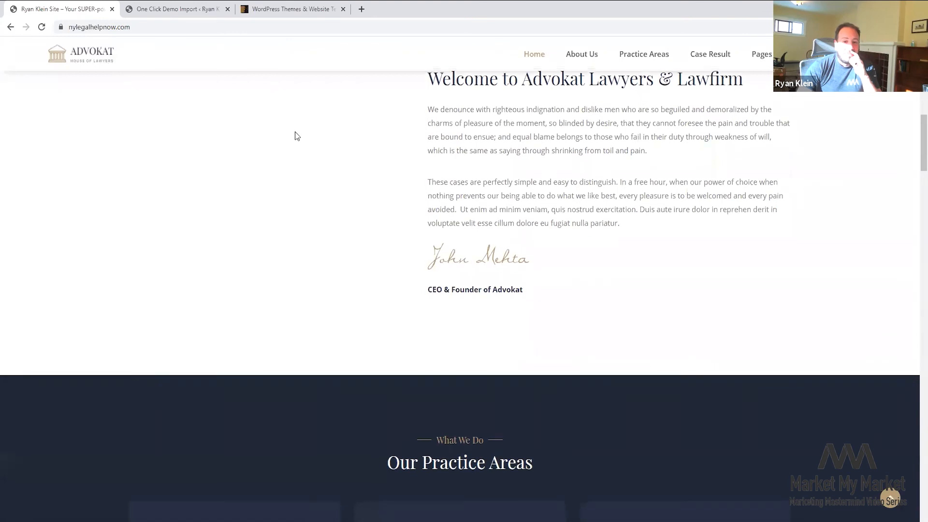
scroll(296, 132, "down", 15)
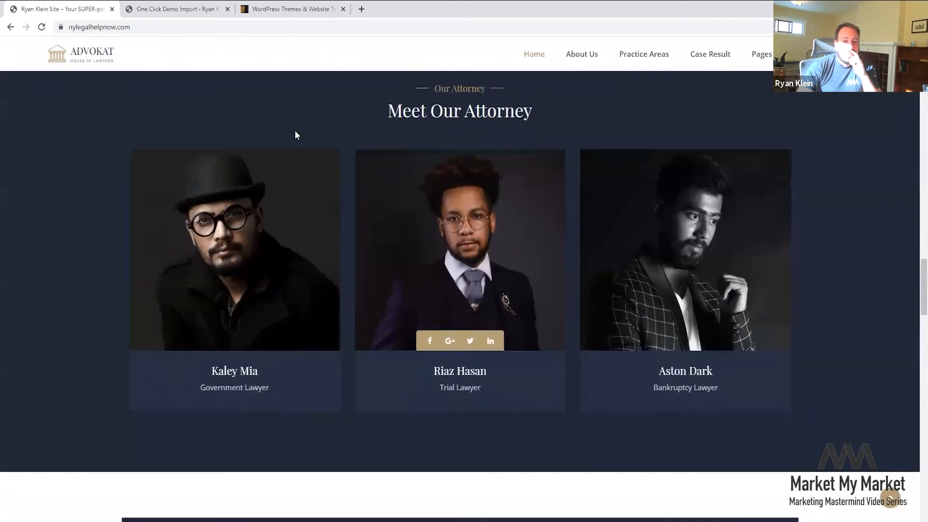
scroll(296, 134, "down", 15)
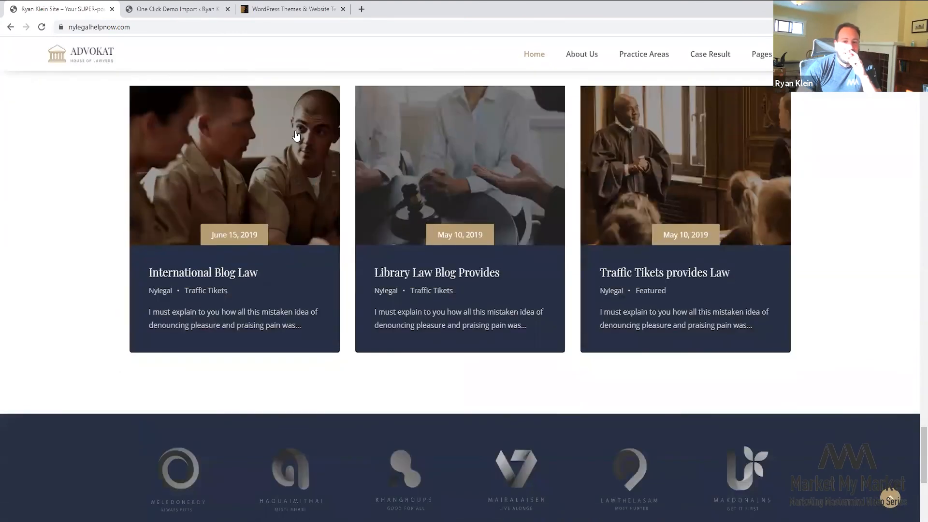
scroll(296, 134, "down", 3)
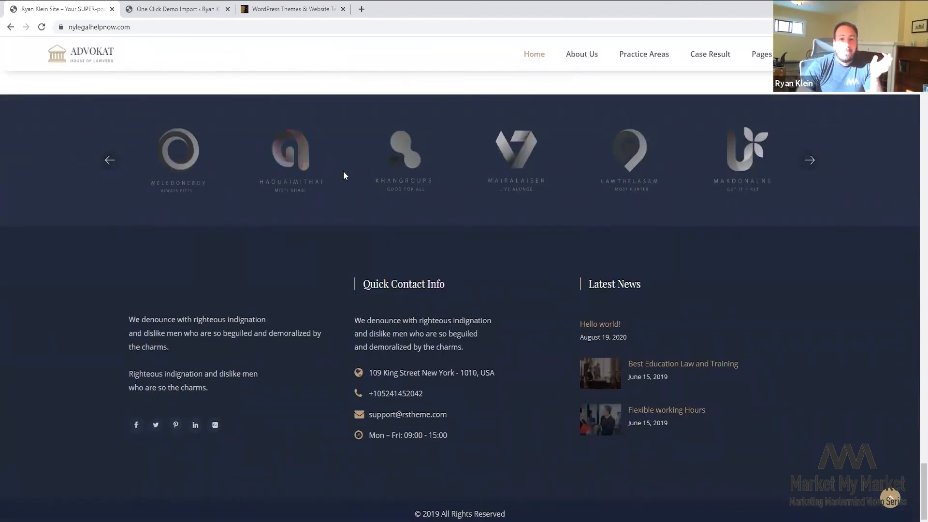
scroll(343, 172, "up", 5)
scroll(343, 171, "up", 2)
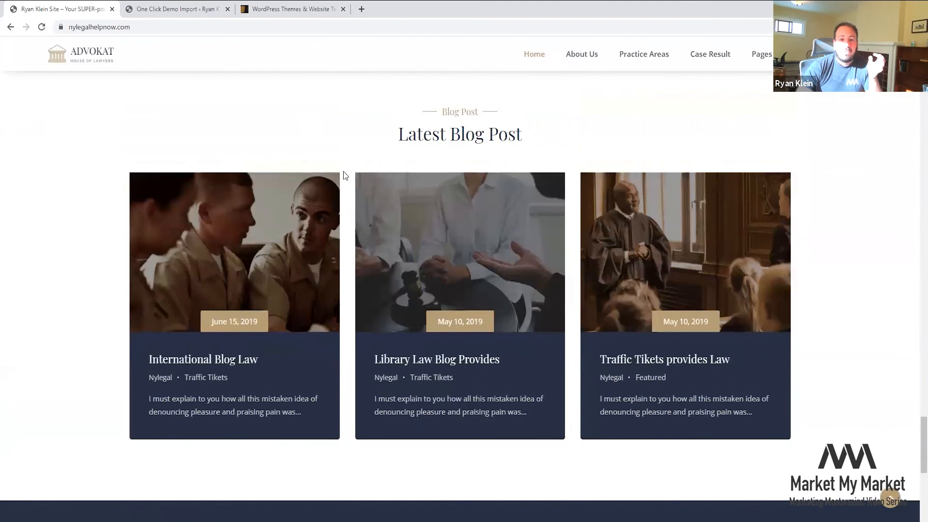
scroll(404, 187, "up", 8)
scroll(404, 188, "up", 20)
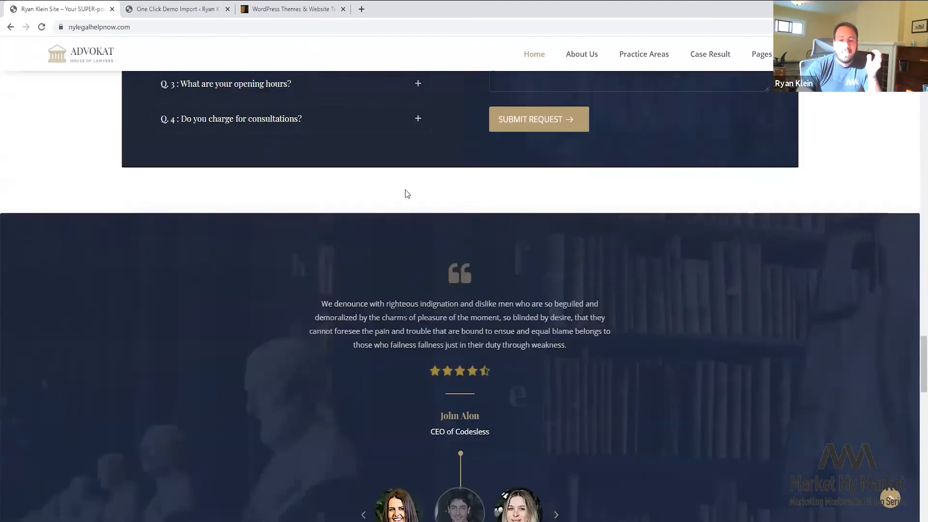
scroll(382, 181, "up", 15)
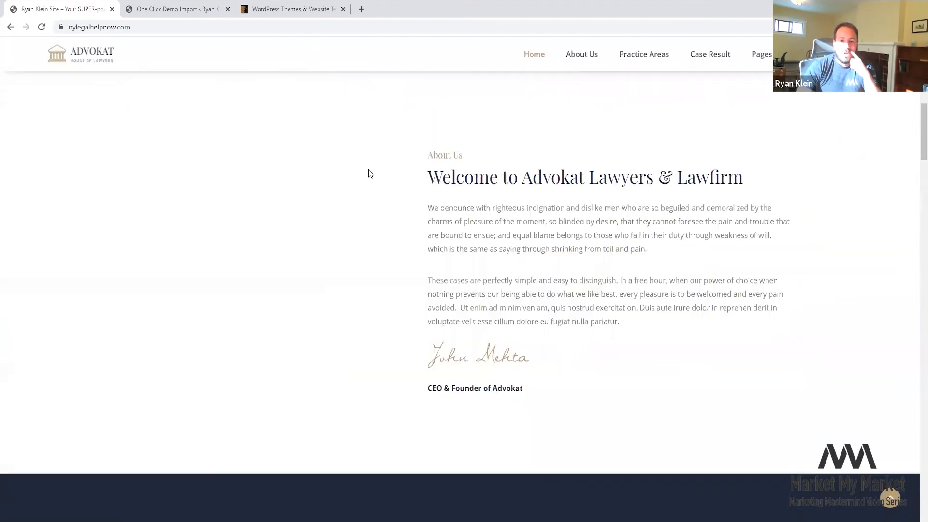